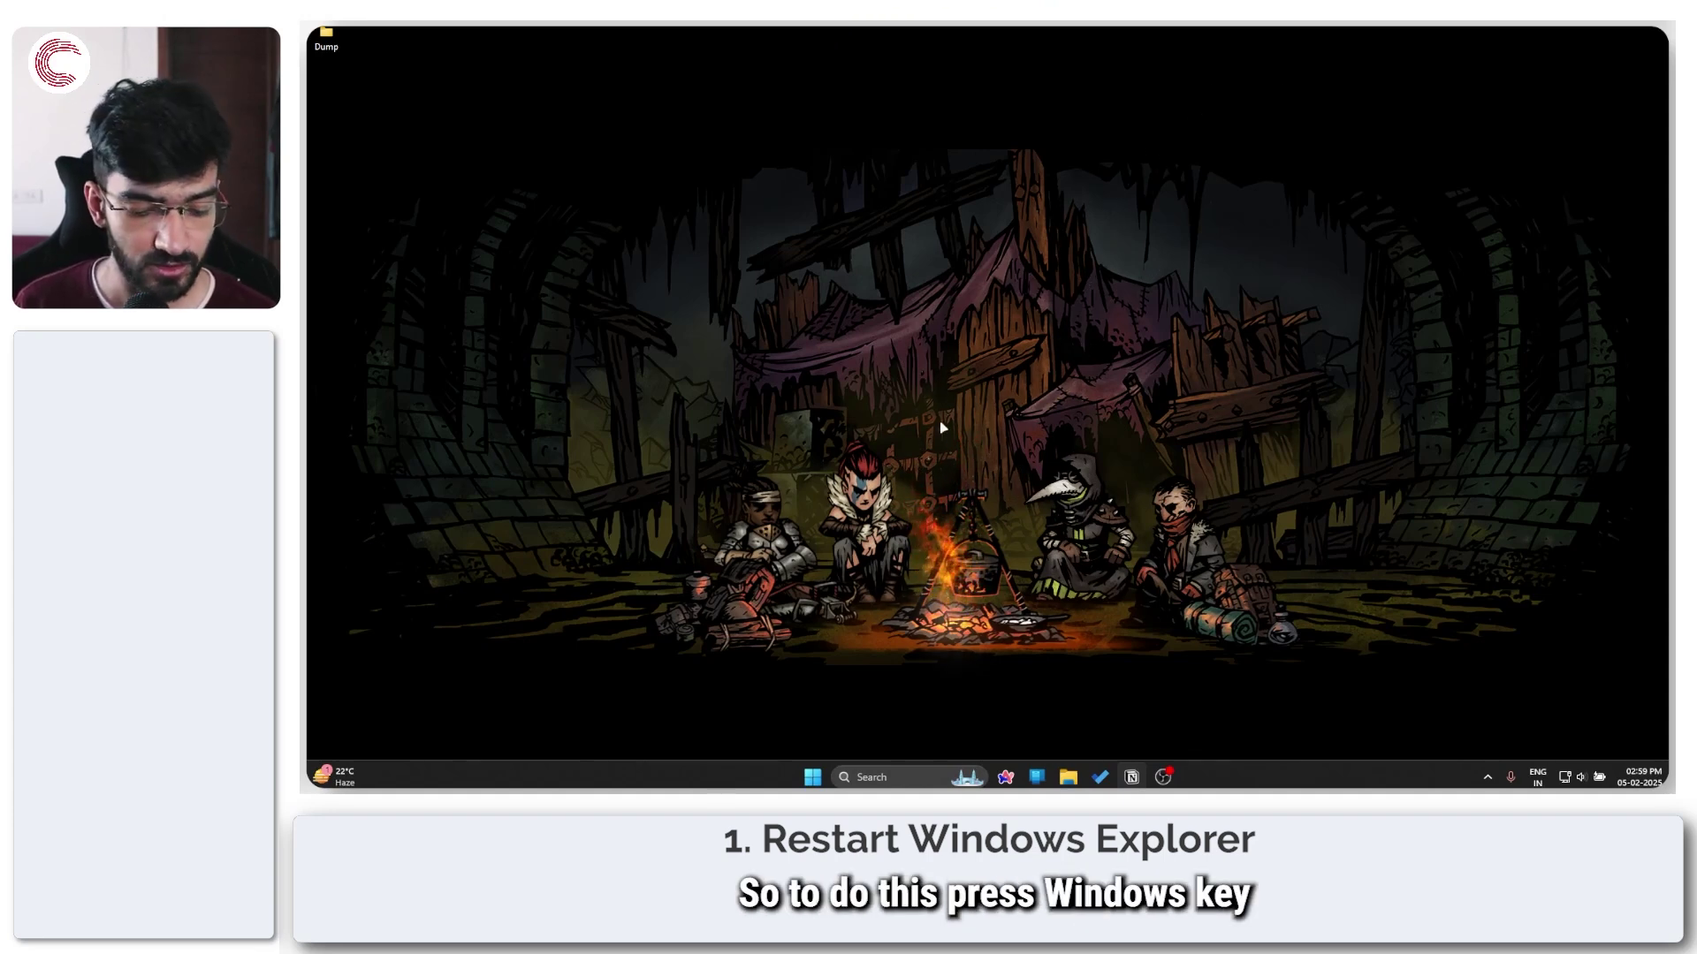
# Open Task Manager from the Win+X menu and search the processes for 'windows explor'
pyautogui.press('super+x')
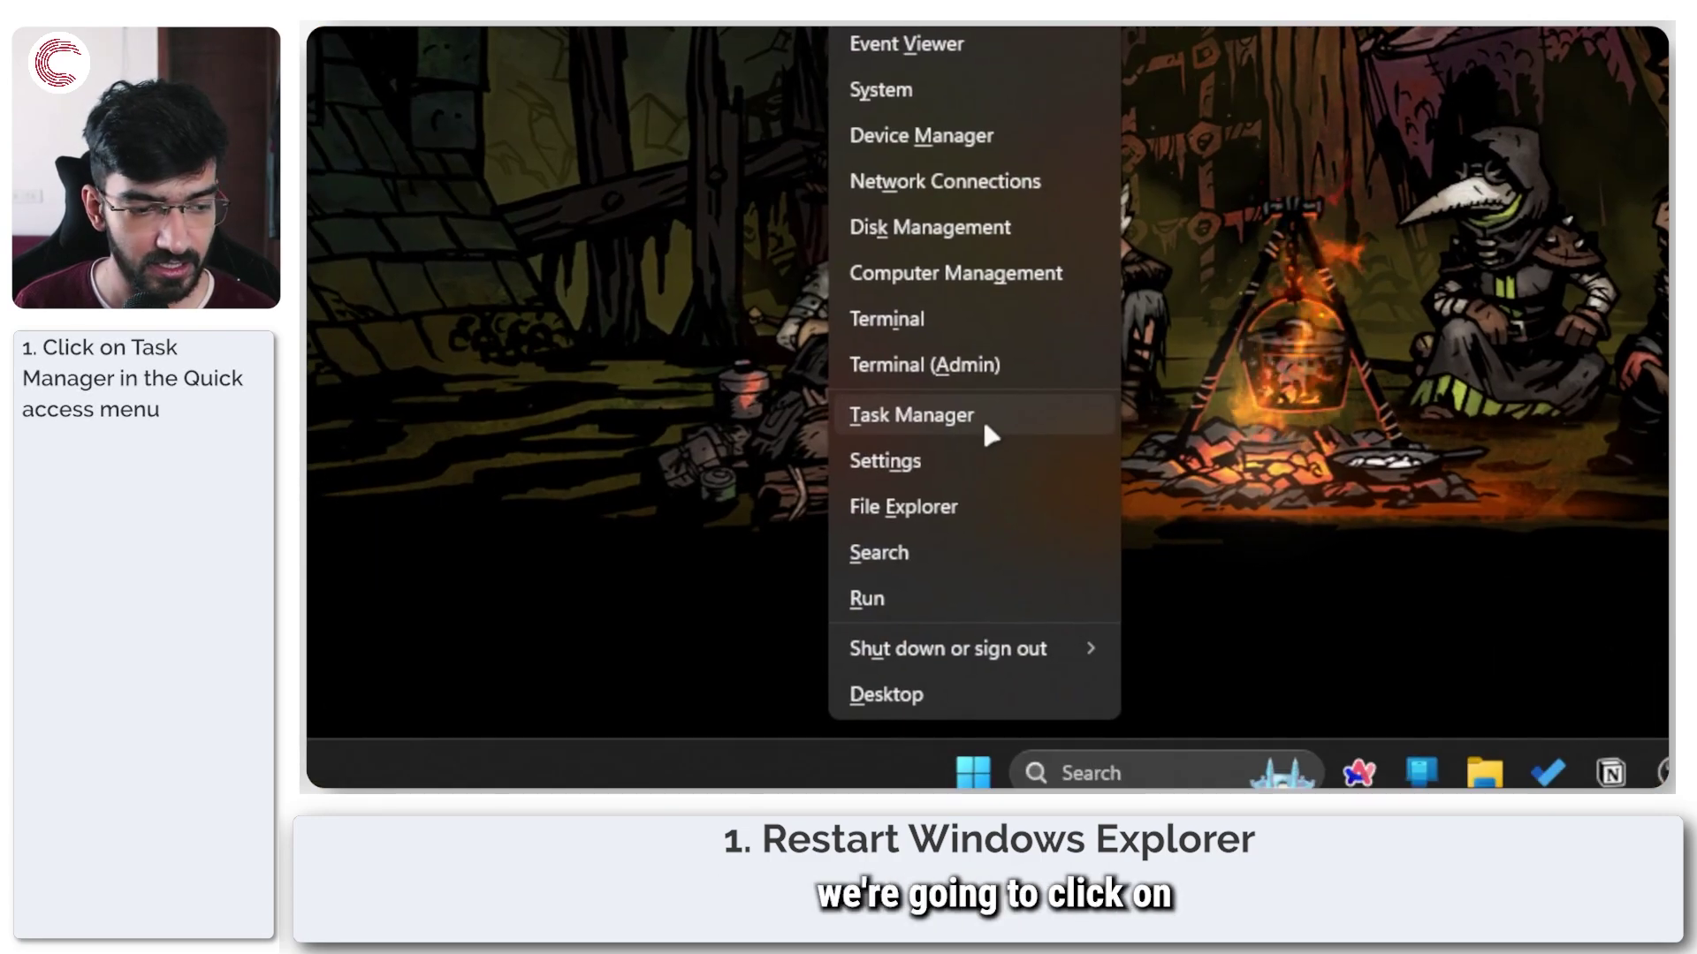
pyautogui.click(986, 432)
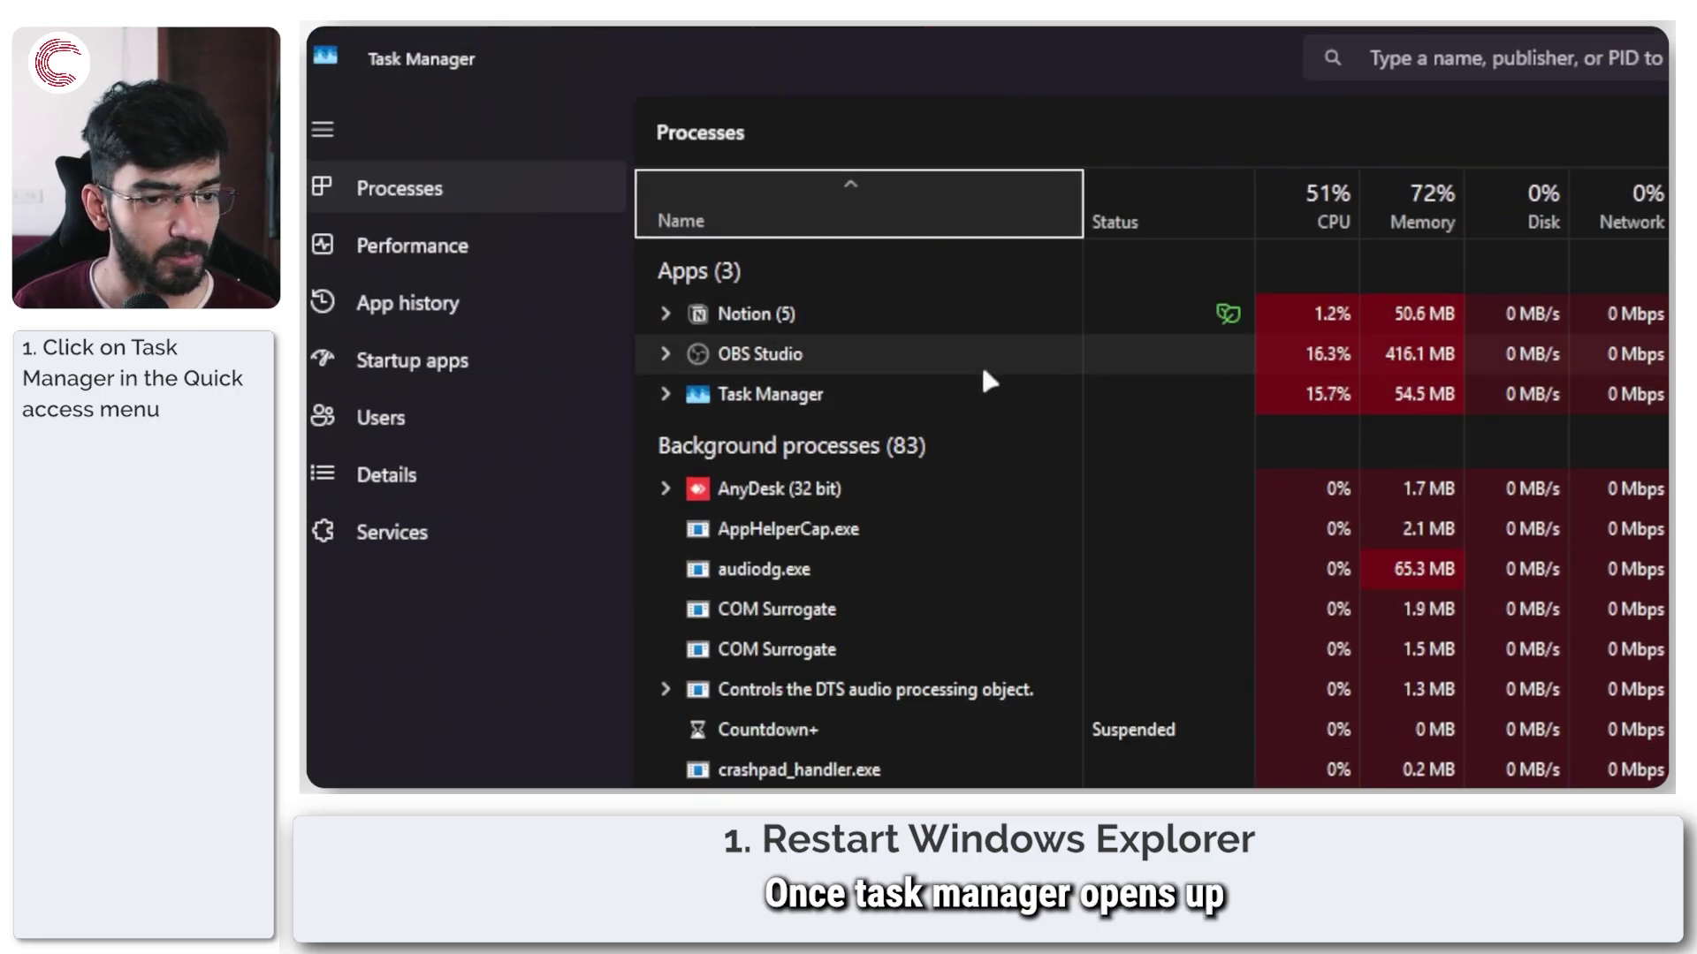
pyautogui.scroll(-5, 964, 433)
pyautogui.scroll(-3, 964, 432)
pyautogui.scroll(-2, 964, 433)
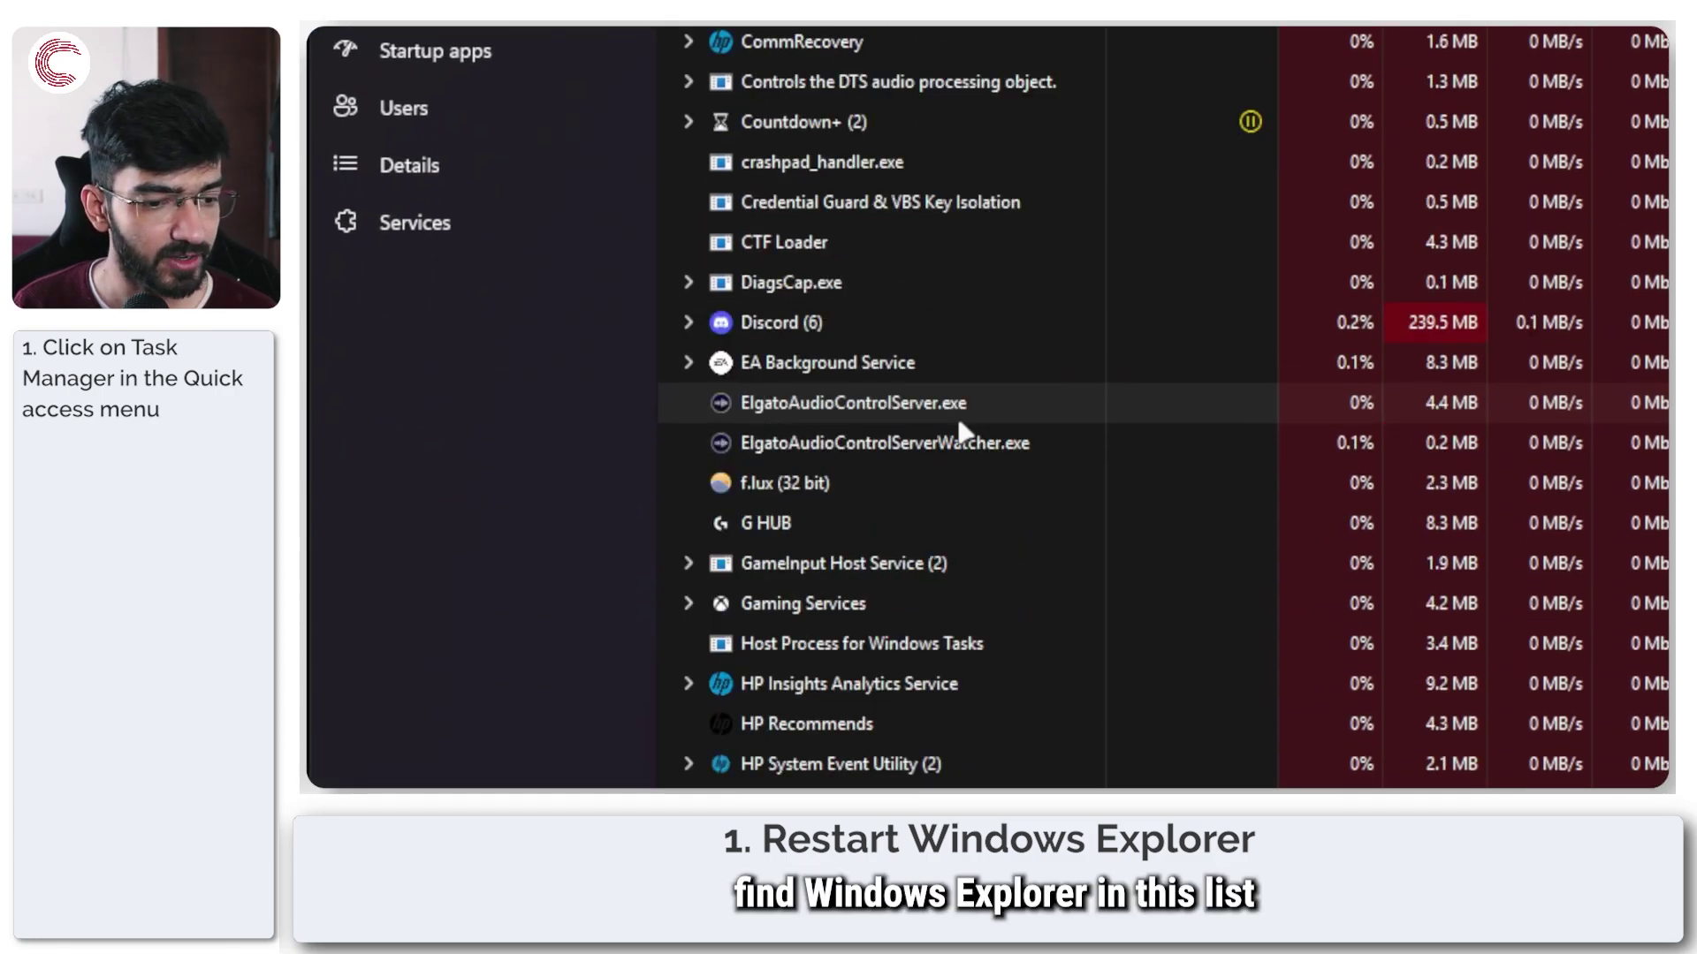
pyautogui.scroll(-4, 957, 421)
pyautogui.scroll(10, 954, 421)
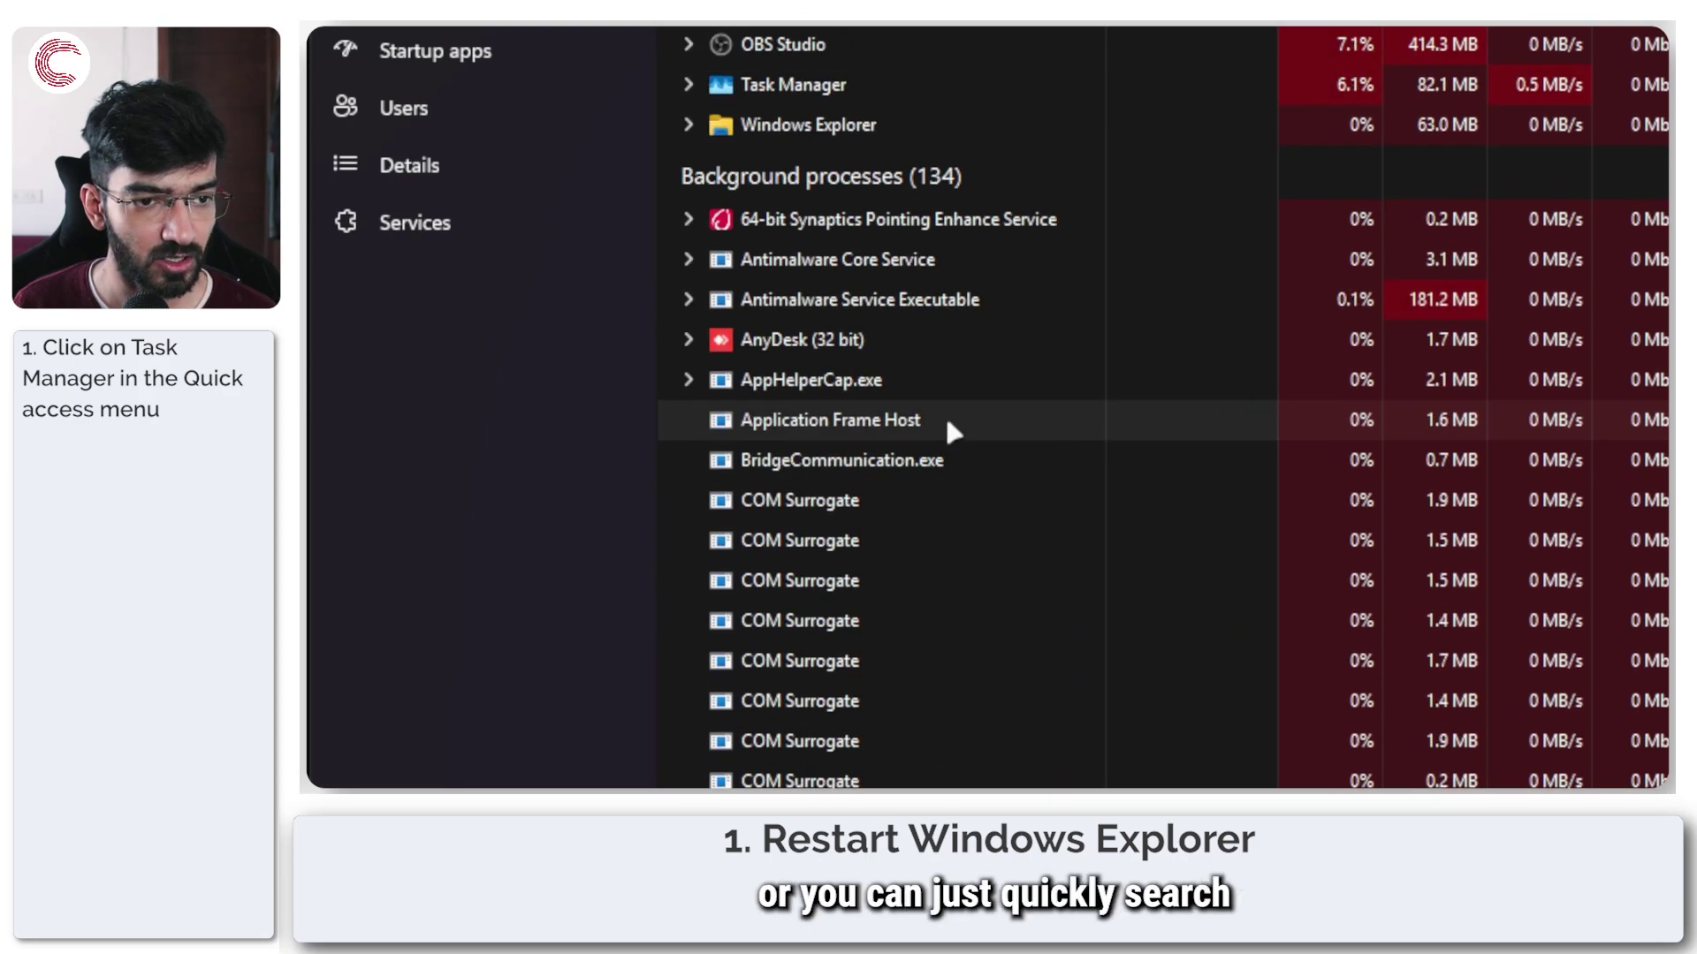
pyautogui.click(987, 58)
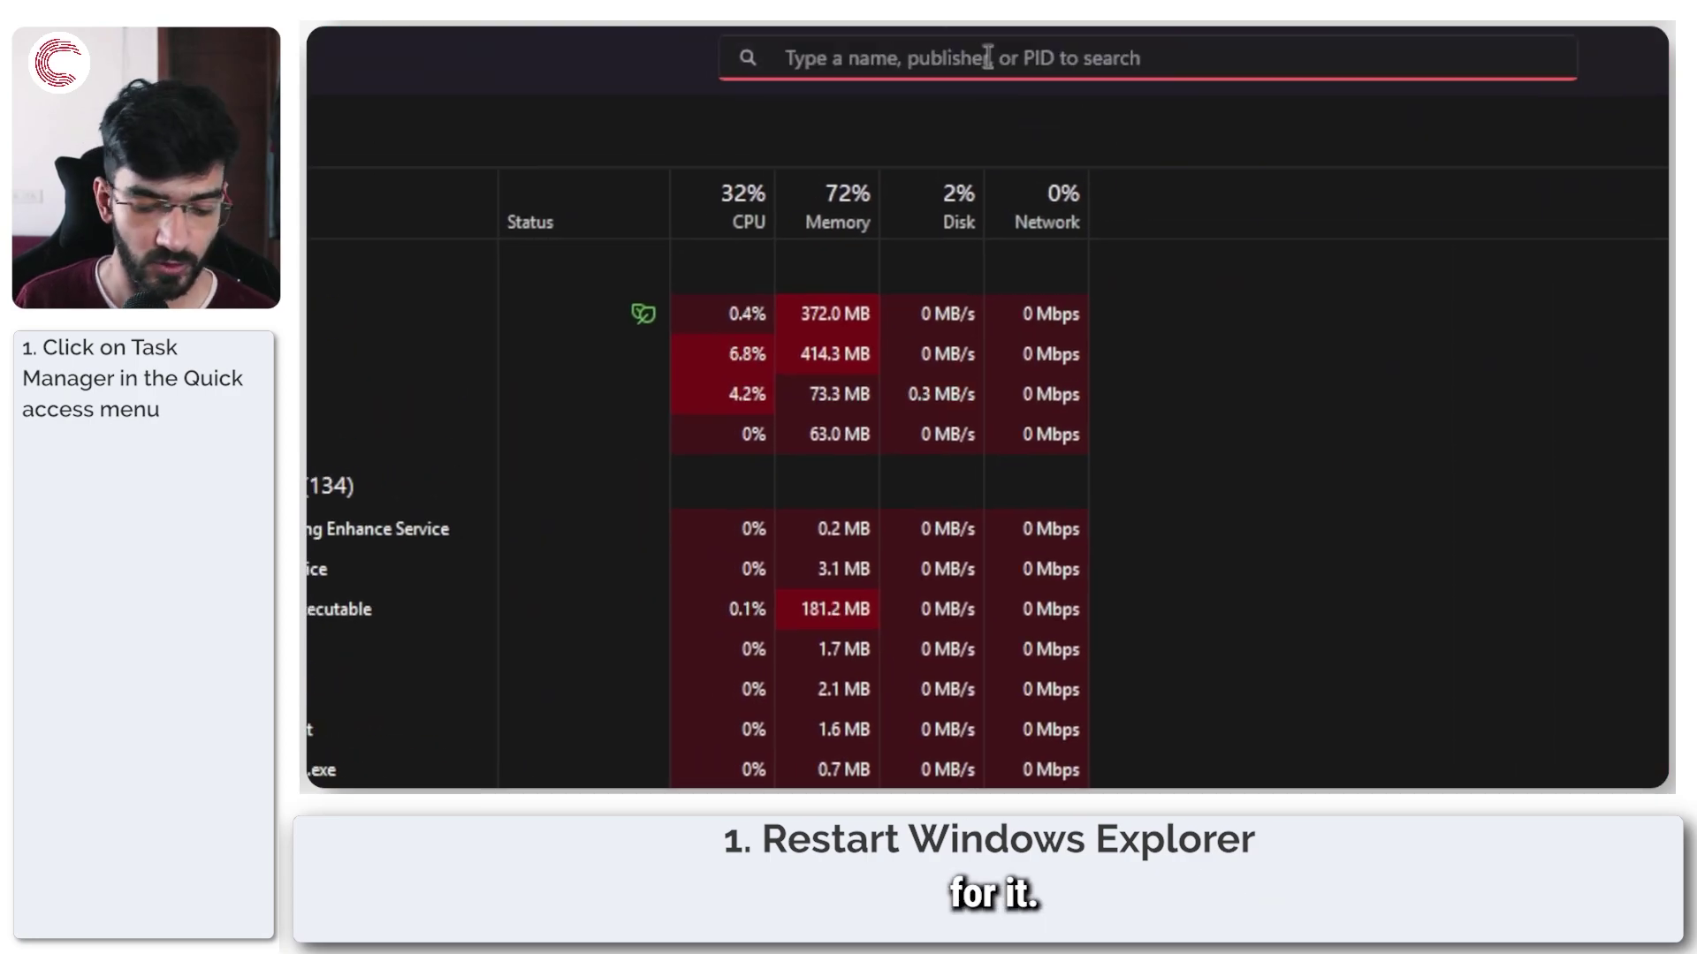
pyautogui.write('windows explor')
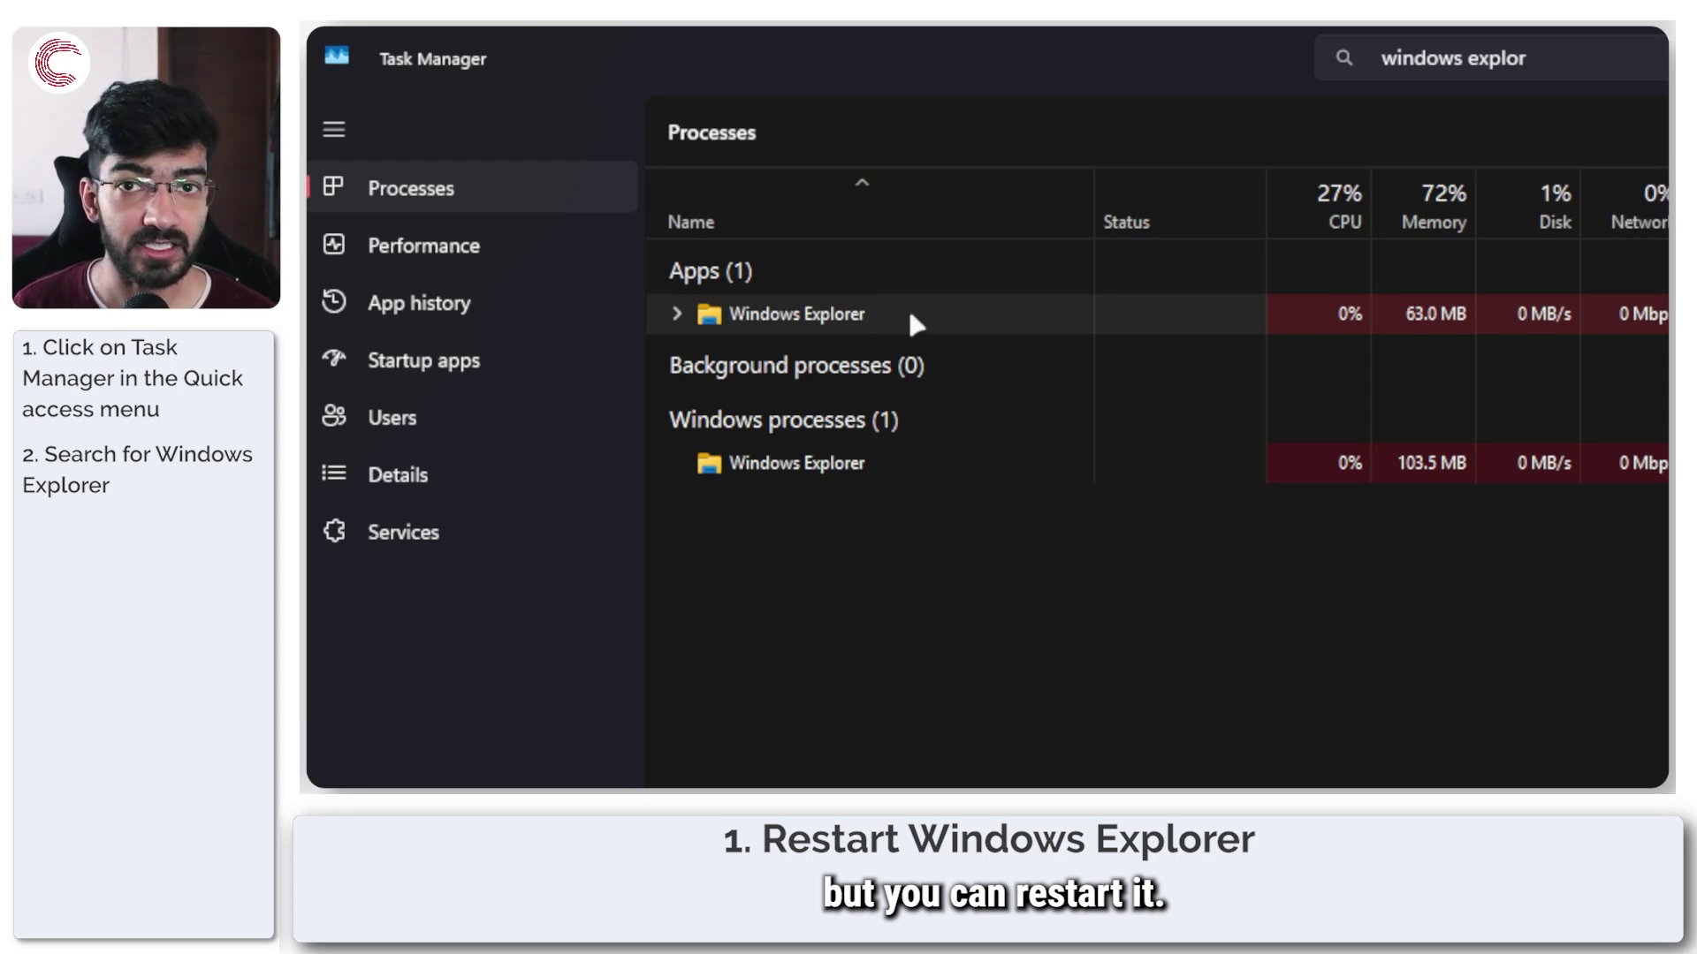
# Restart the Windows Explorer app, then restart its Windows Explorer process as well
pyautogui.rightClick(912, 322)
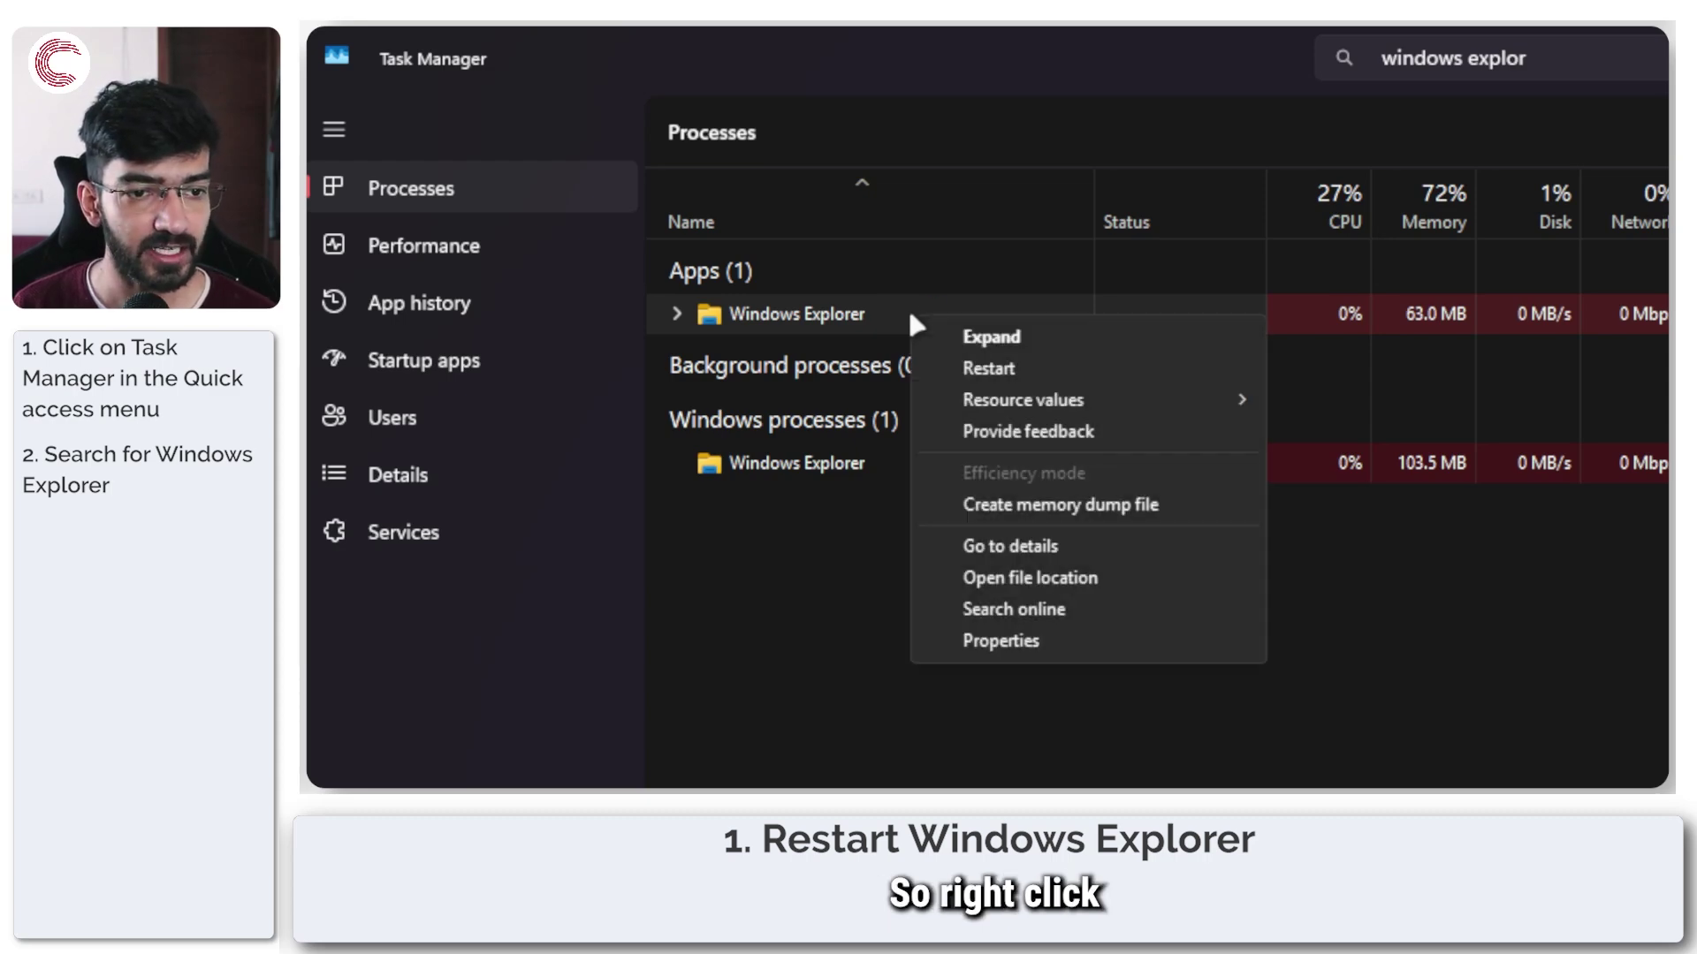
pyautogui.click(1020, 372)
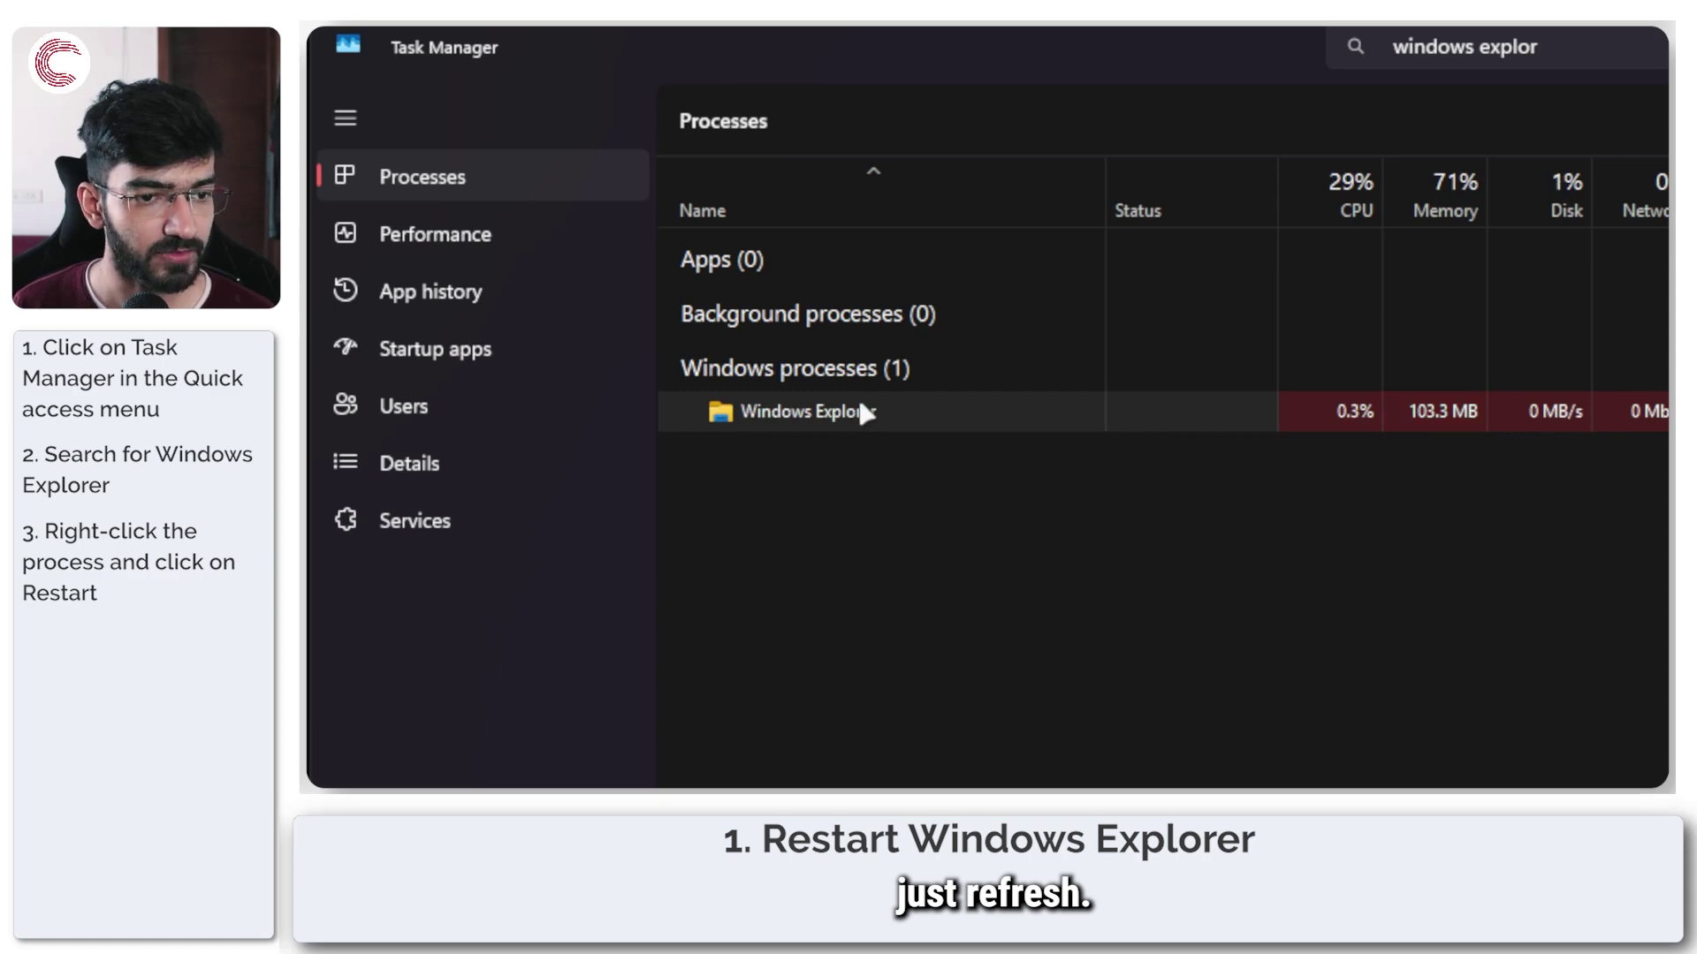
pyautogui.rightClick(912, 421)
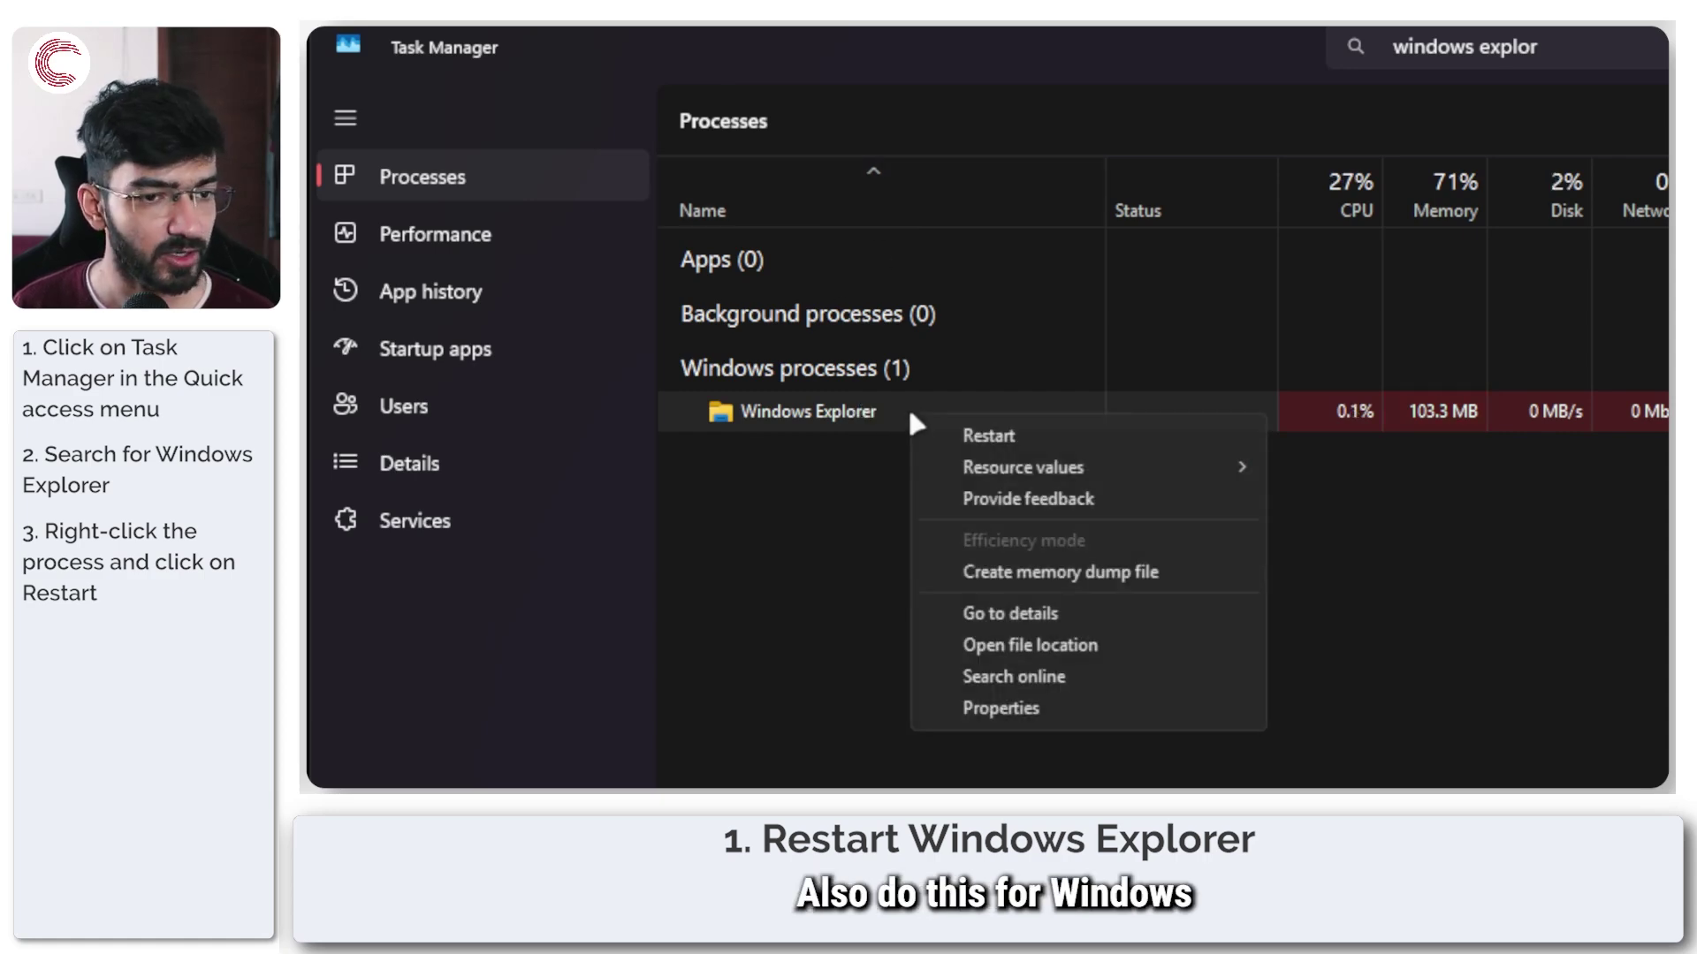
pyautogui.click(988, 442)
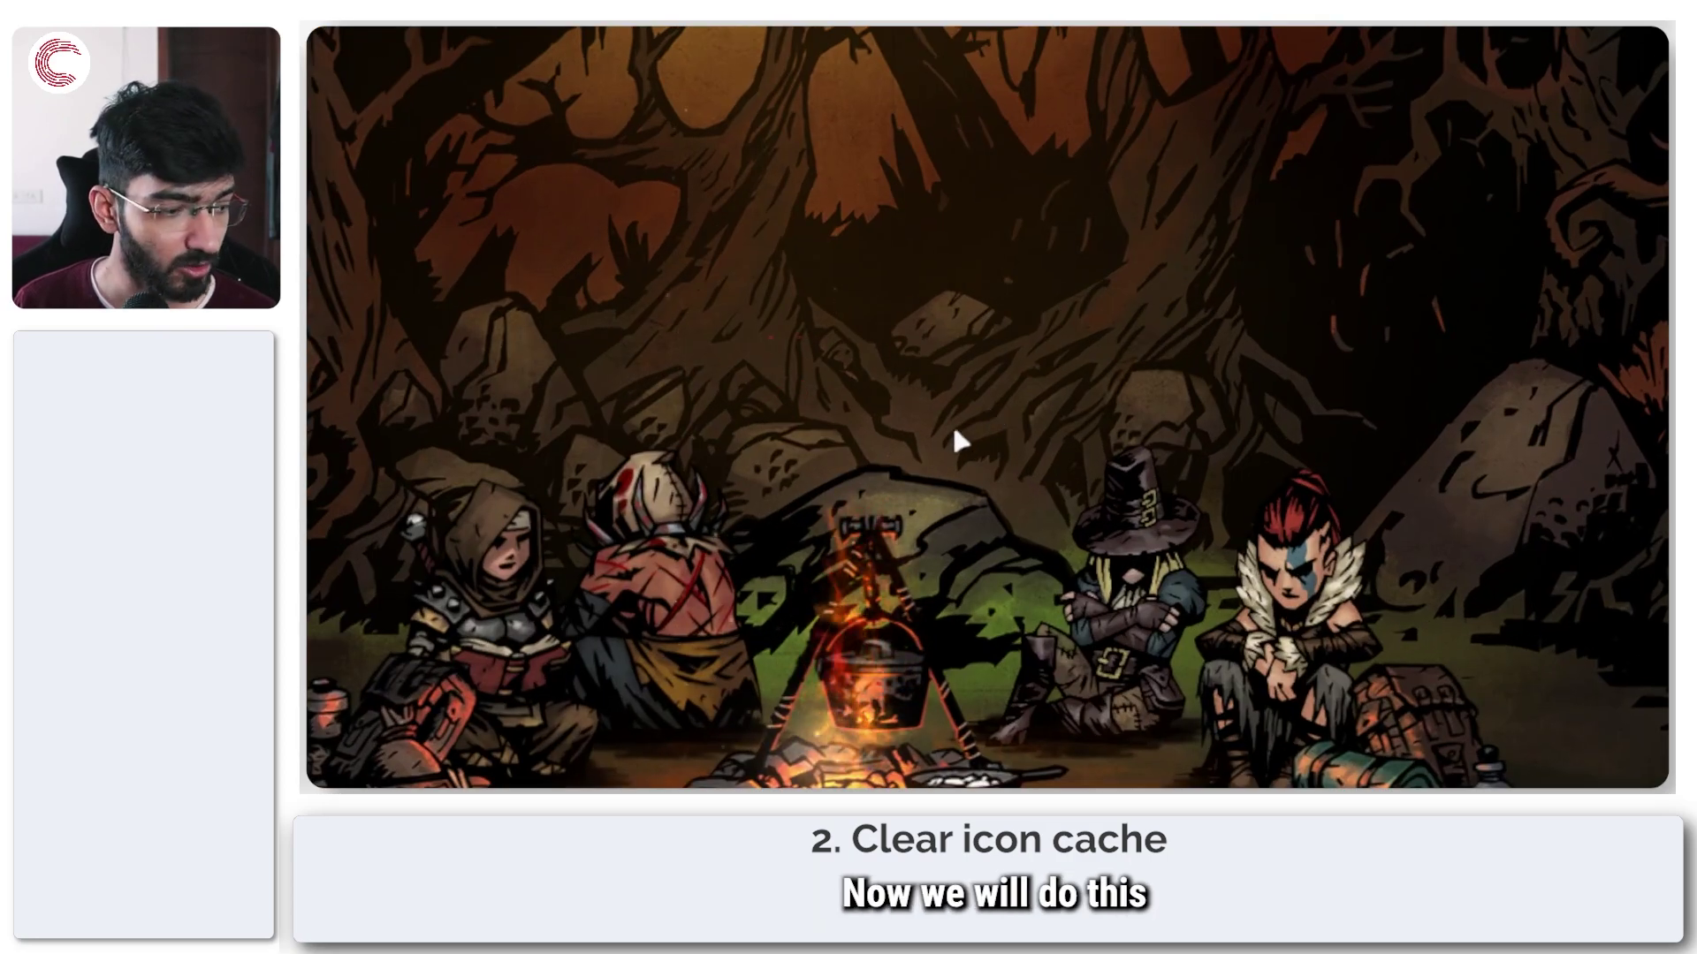
# Run Command Prompt as administrator from a Start menu search for 'command'
pyautogui.press('super')
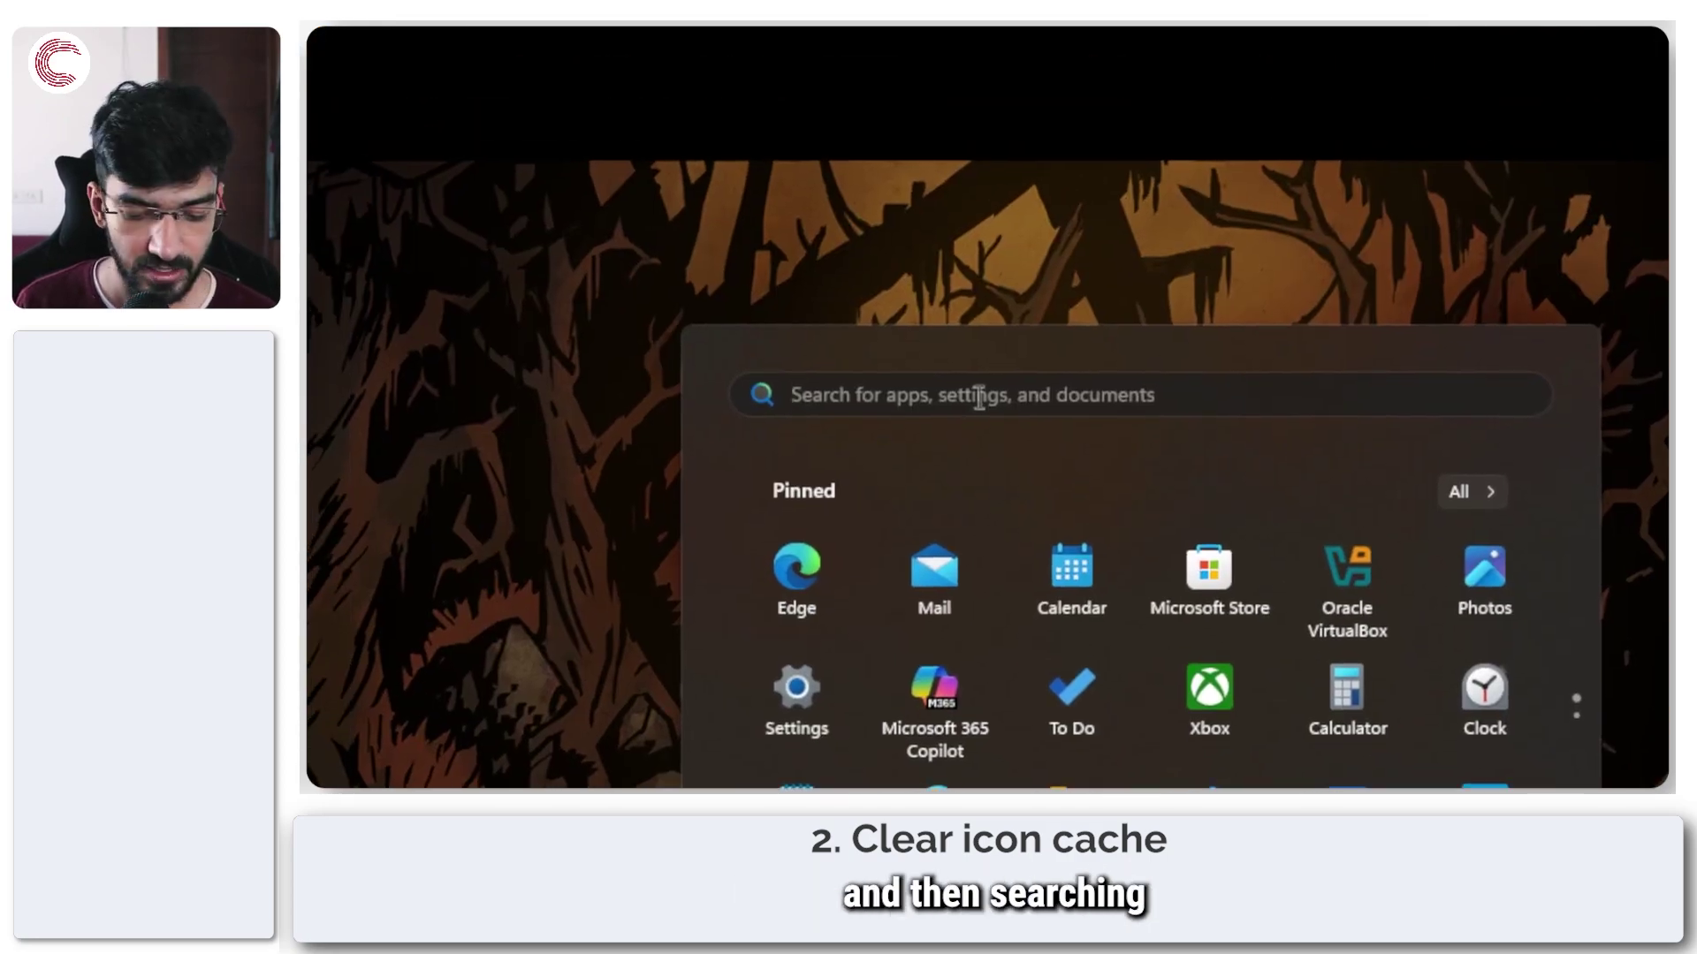
pyautogui.write('command')
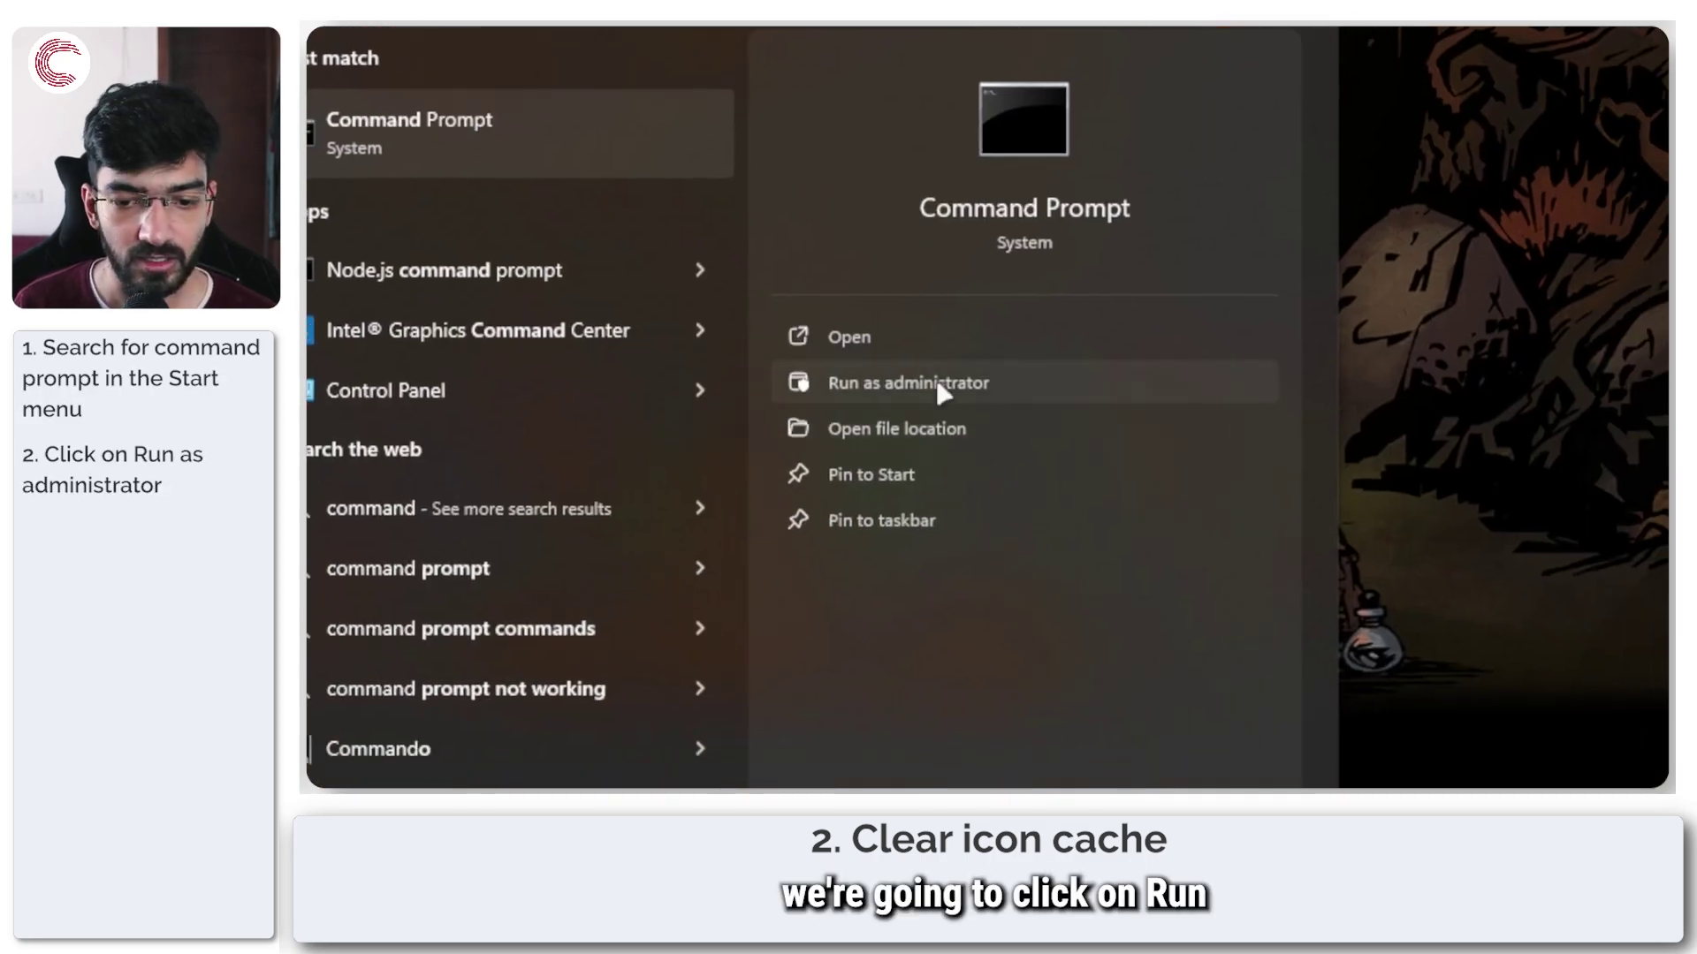
pyautogui.click(940, 392)
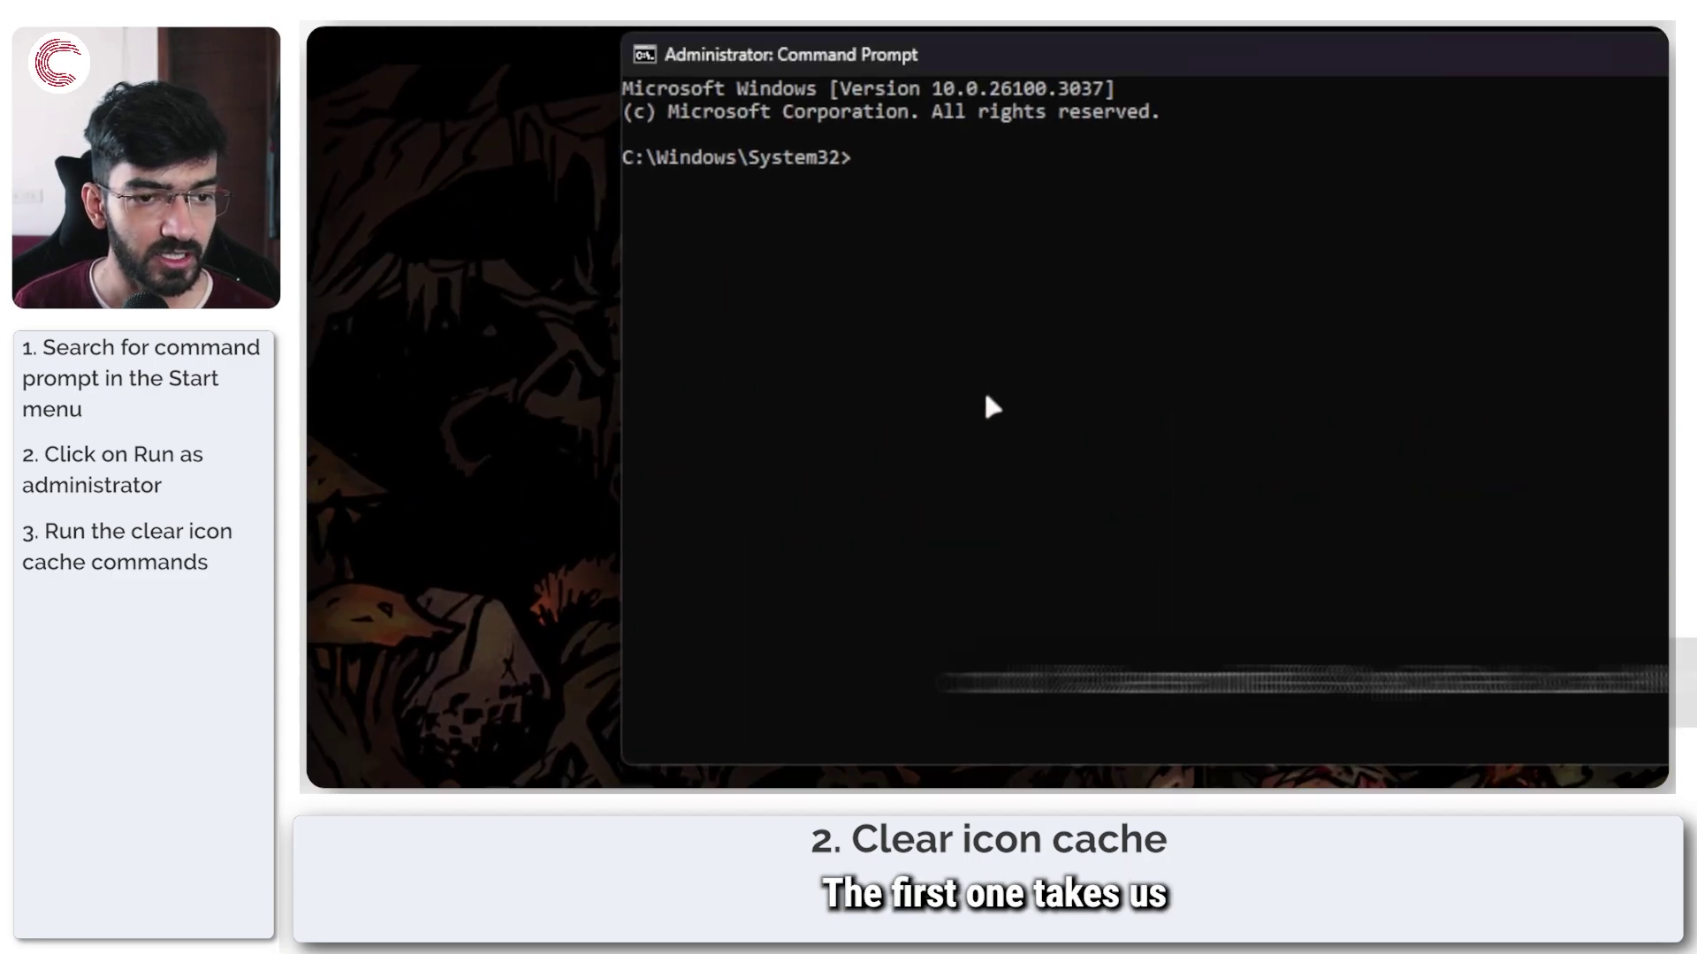
# Change to %userprofile%\AppData\Local\Microsoft\Windows\Explorer and list its iconcache and thumbcache files with dir
pyautogui.press('Return')
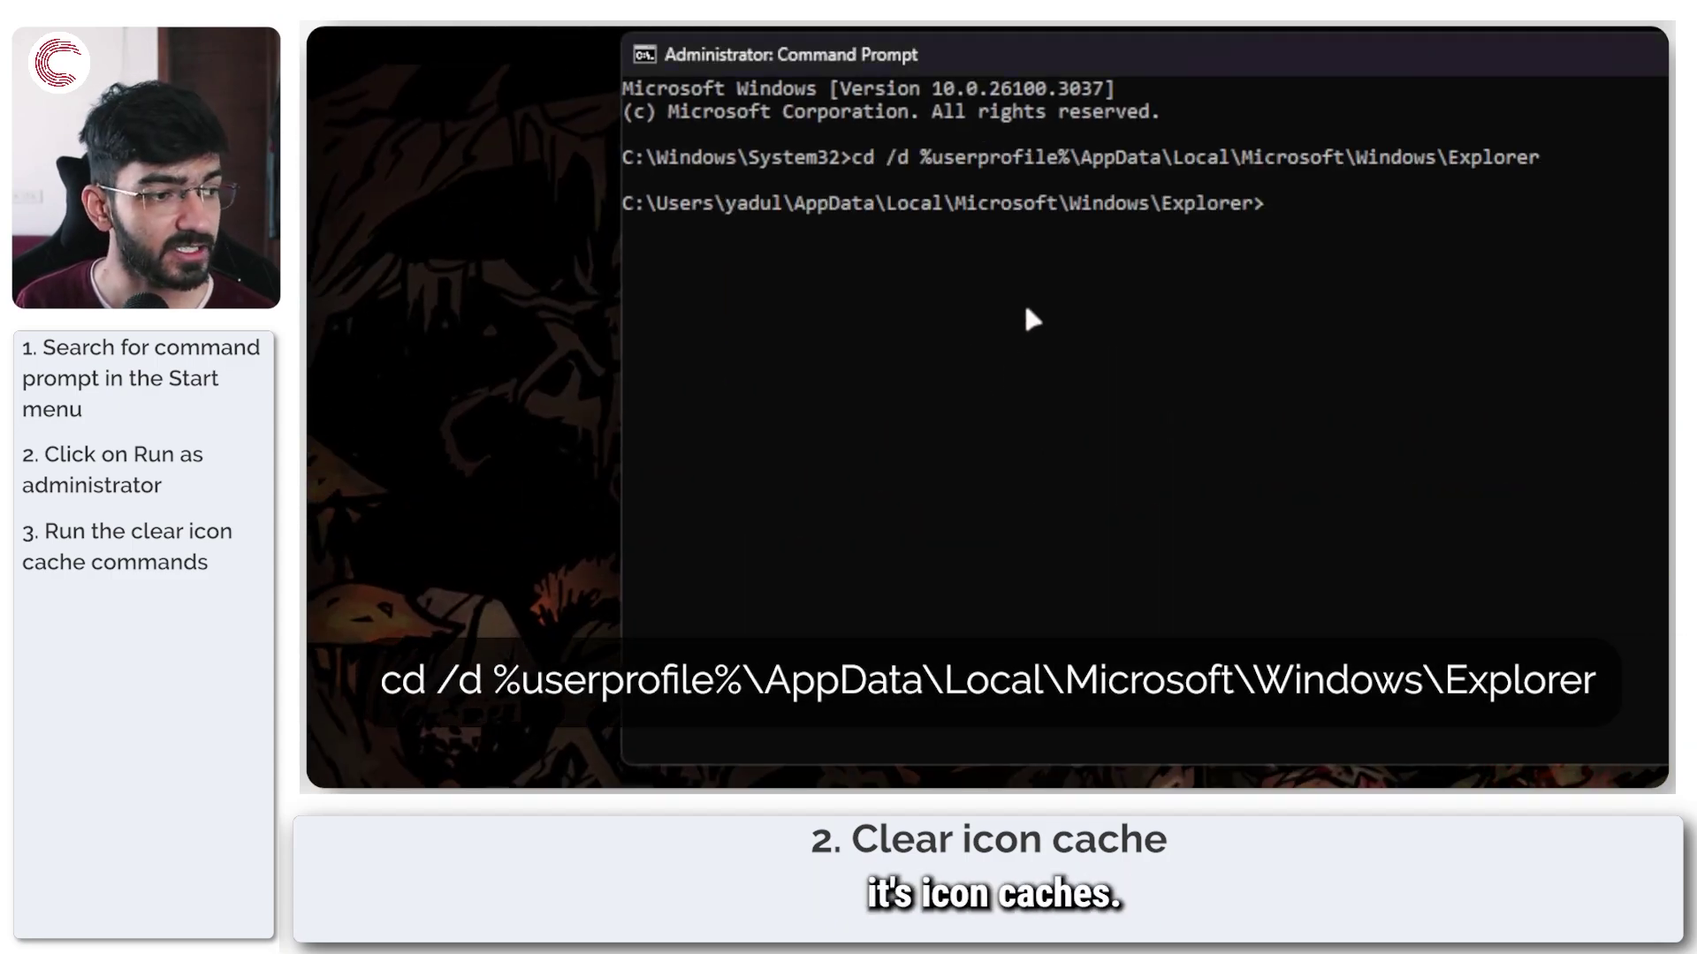
pyautogui.write('dir')
pyautogui.press('Return')
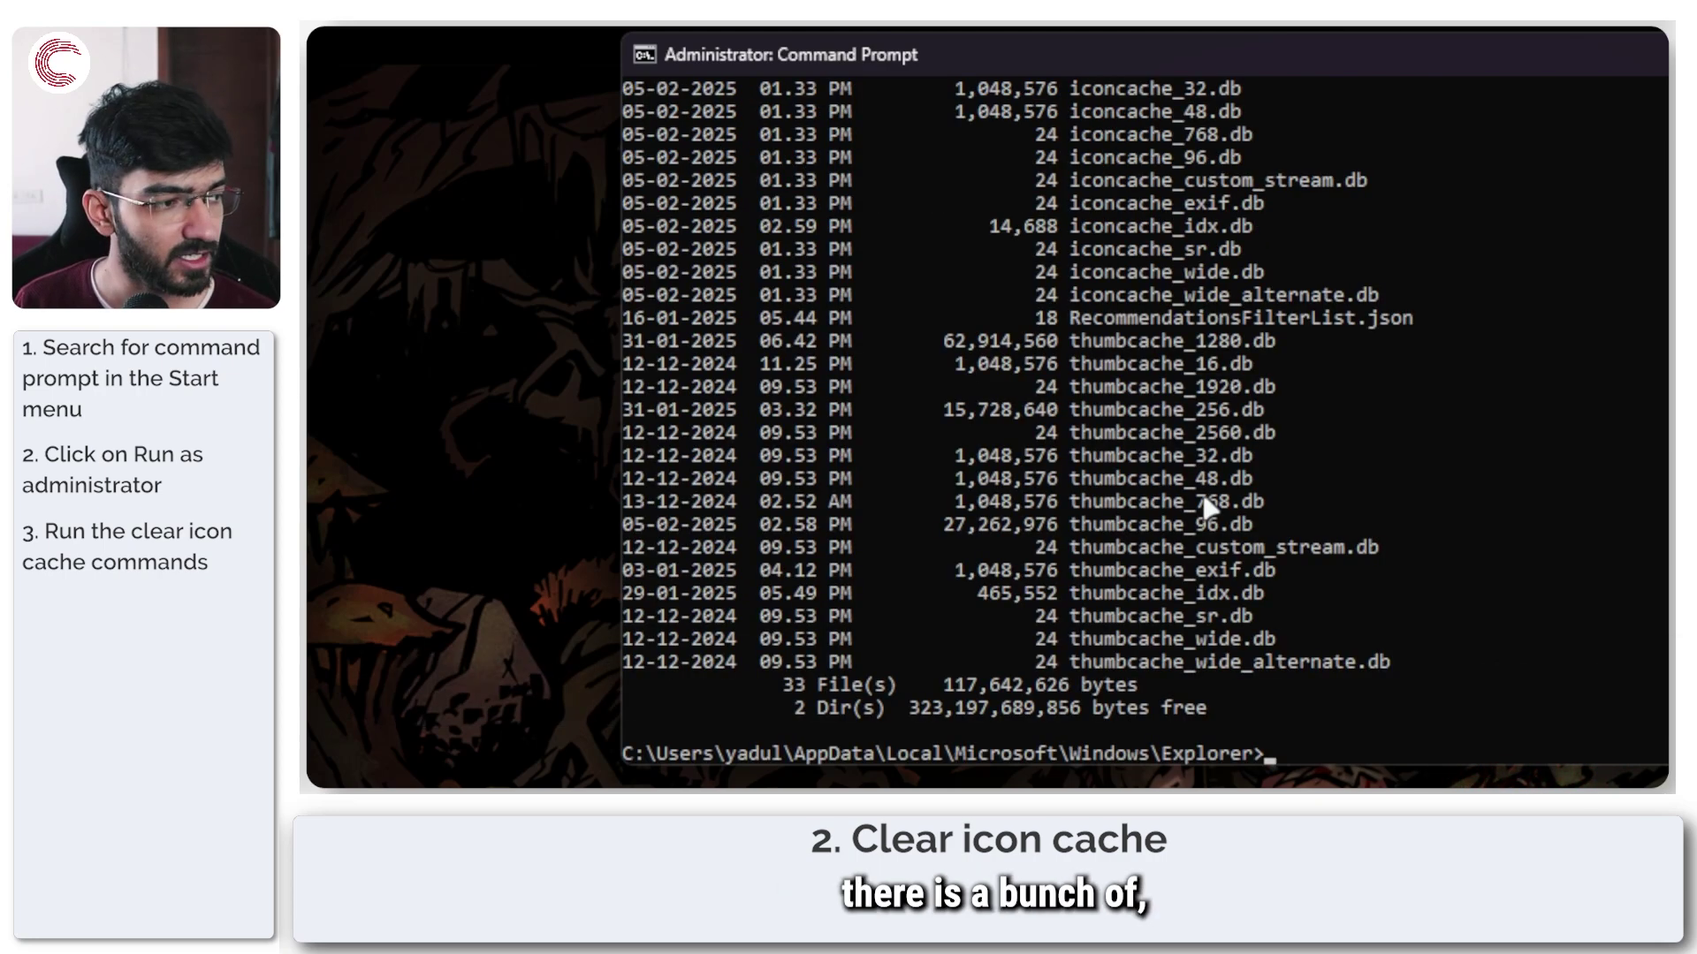
pyautogui.scroll(2, 1124, 270)
pyautogui.scroll(1, 1124, 269)
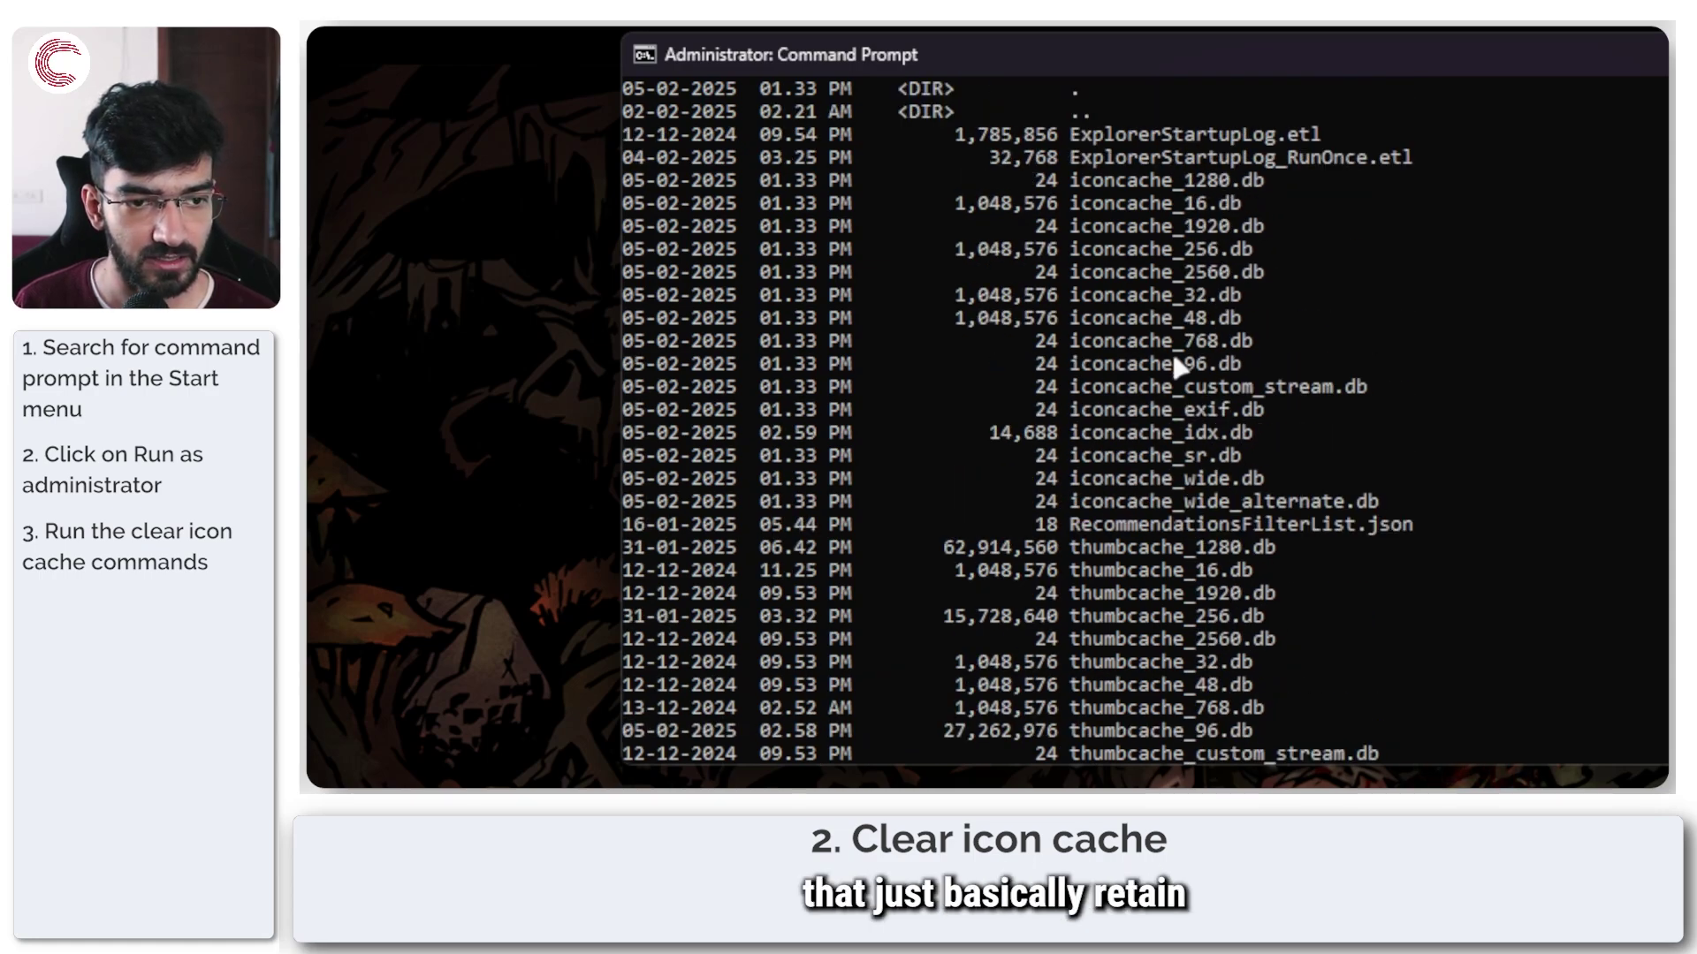
pyautogui.scroll(-4, 1230, 364)
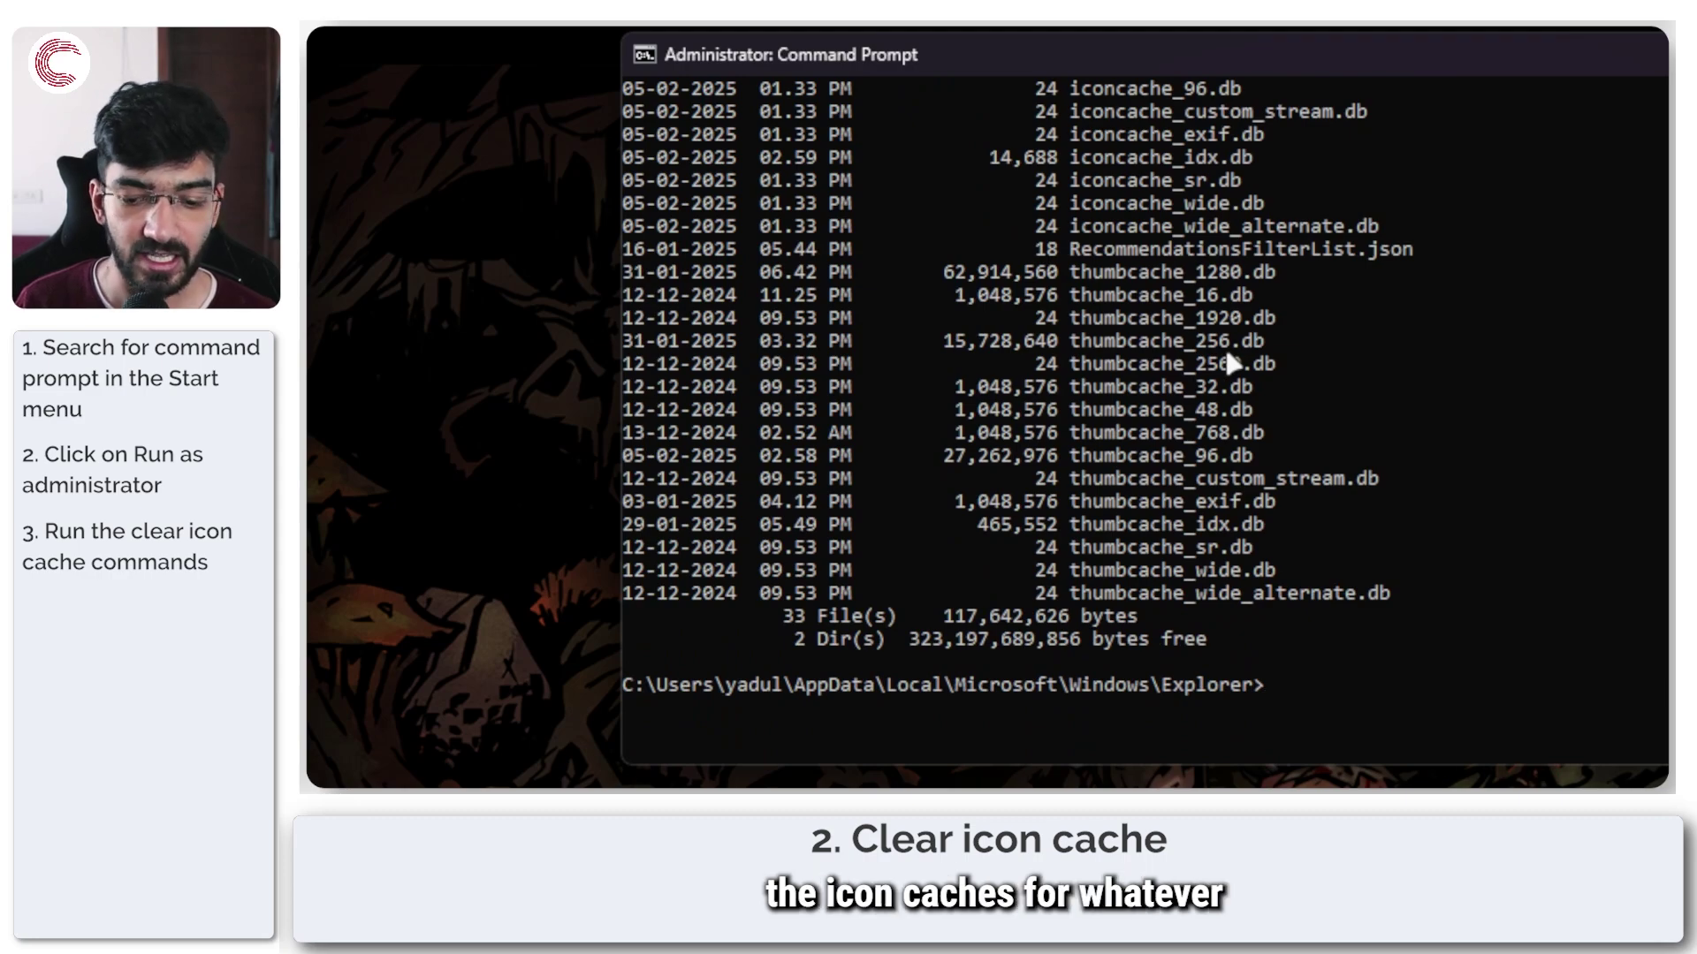
pyautogui.write('de')
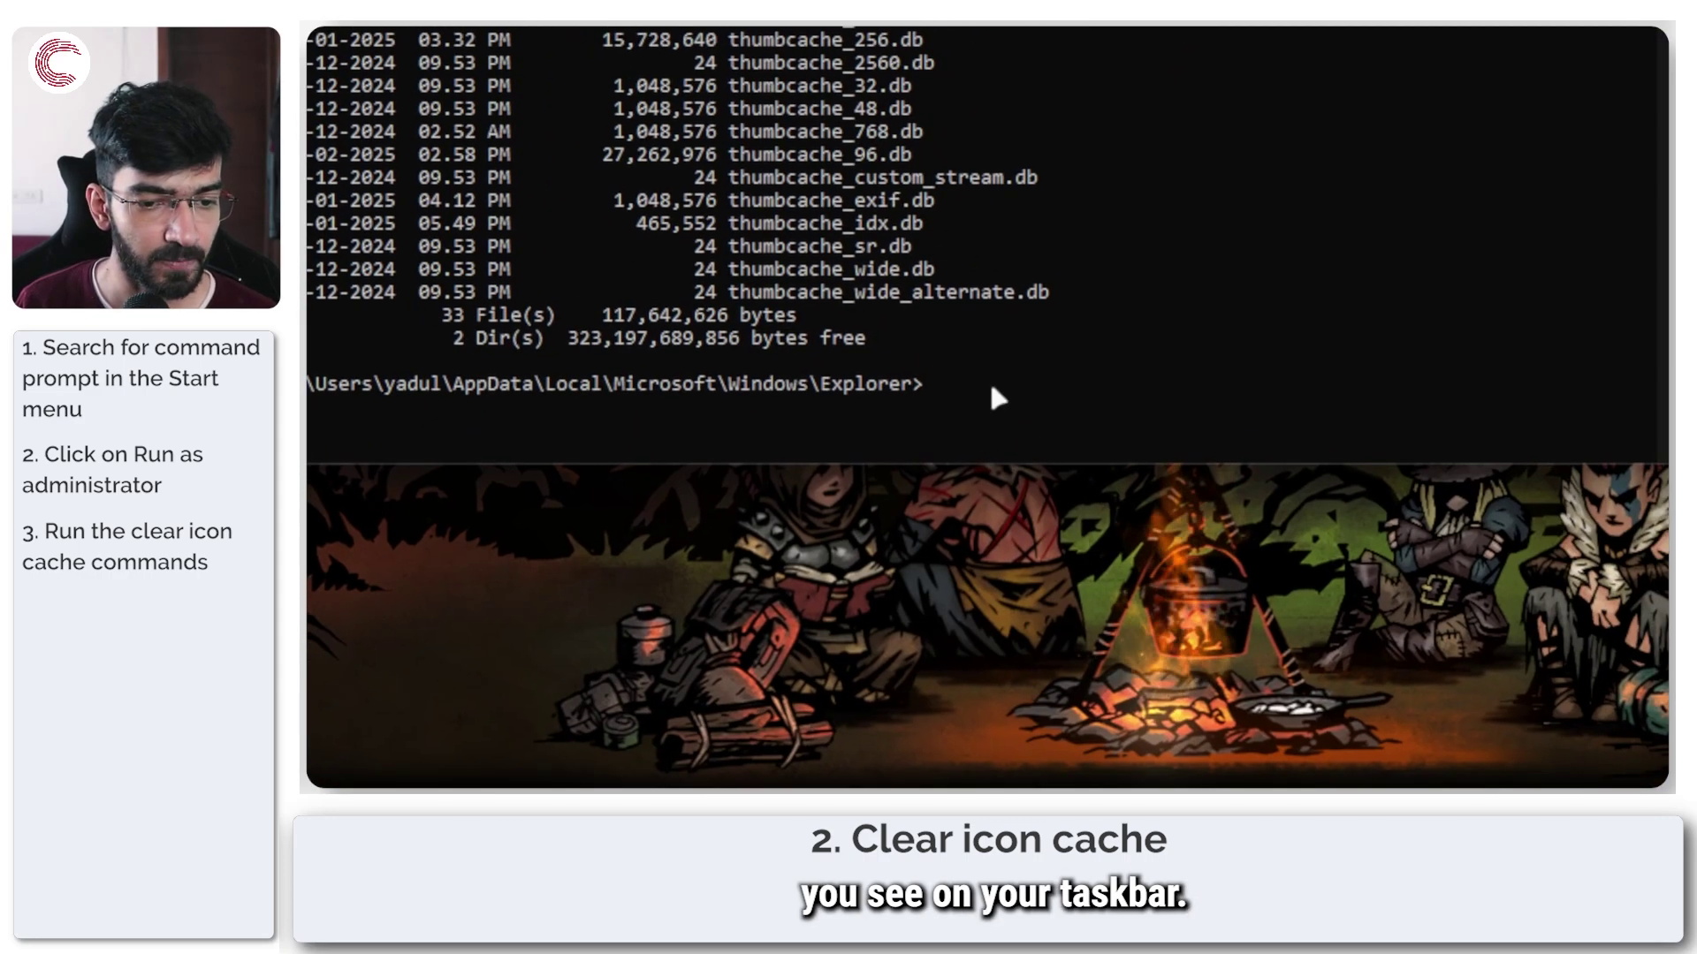
pyautogui.write('l ')
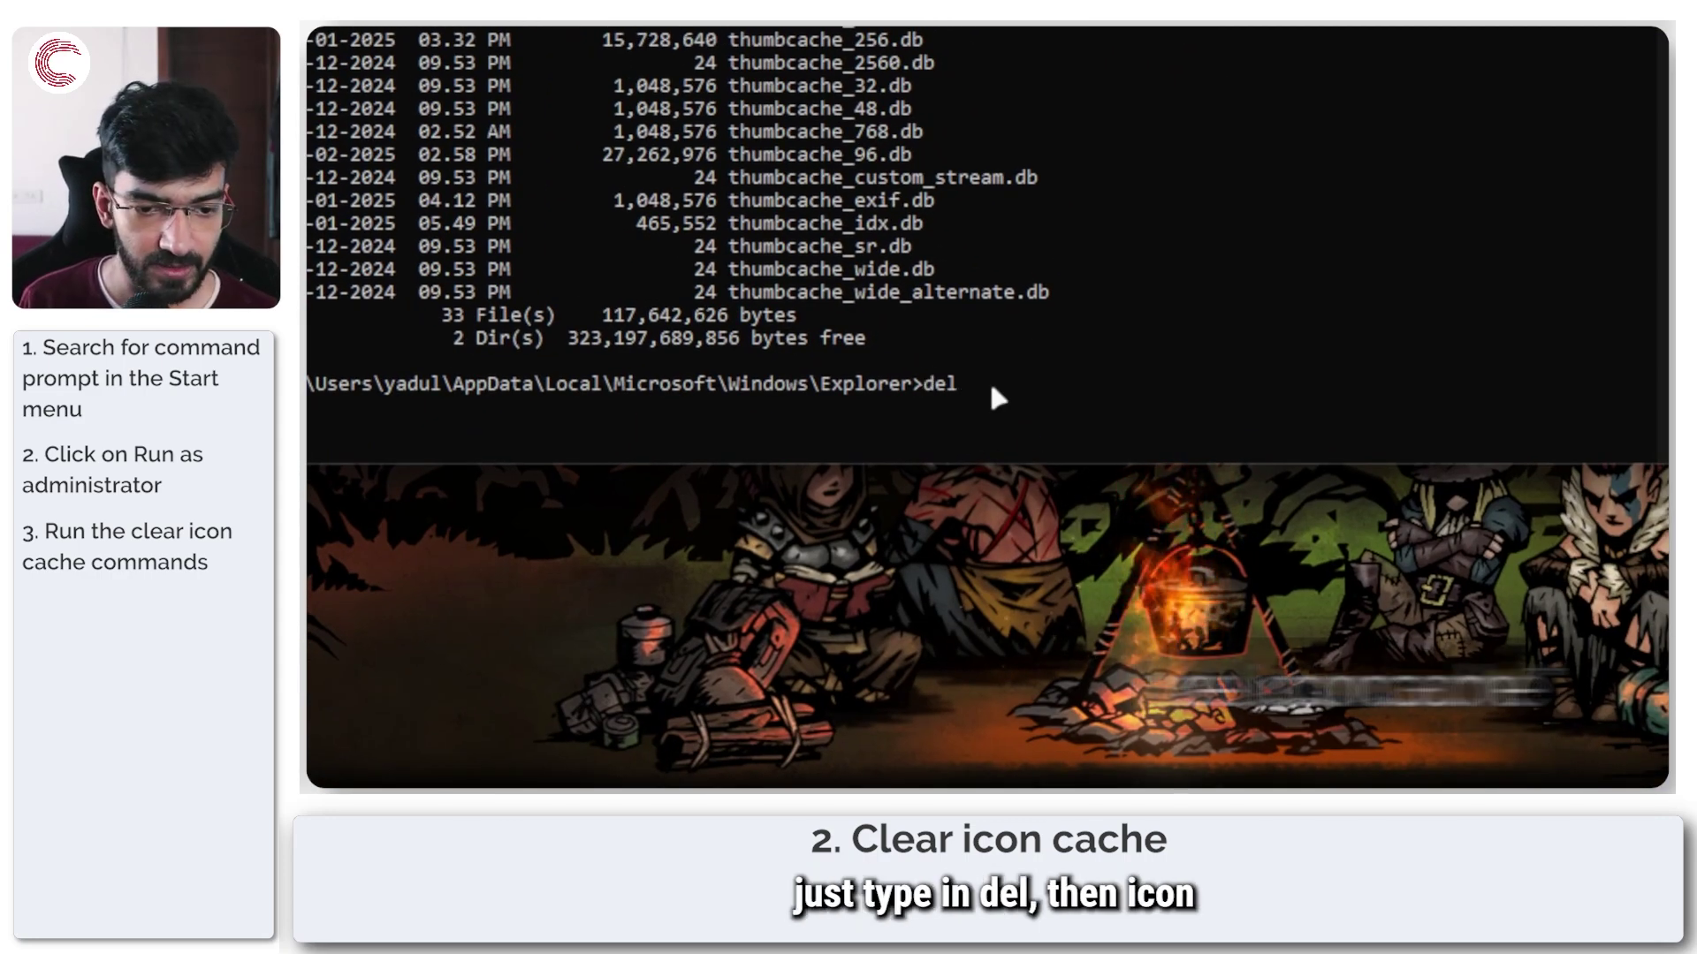
pyautogui.write('iconcac')
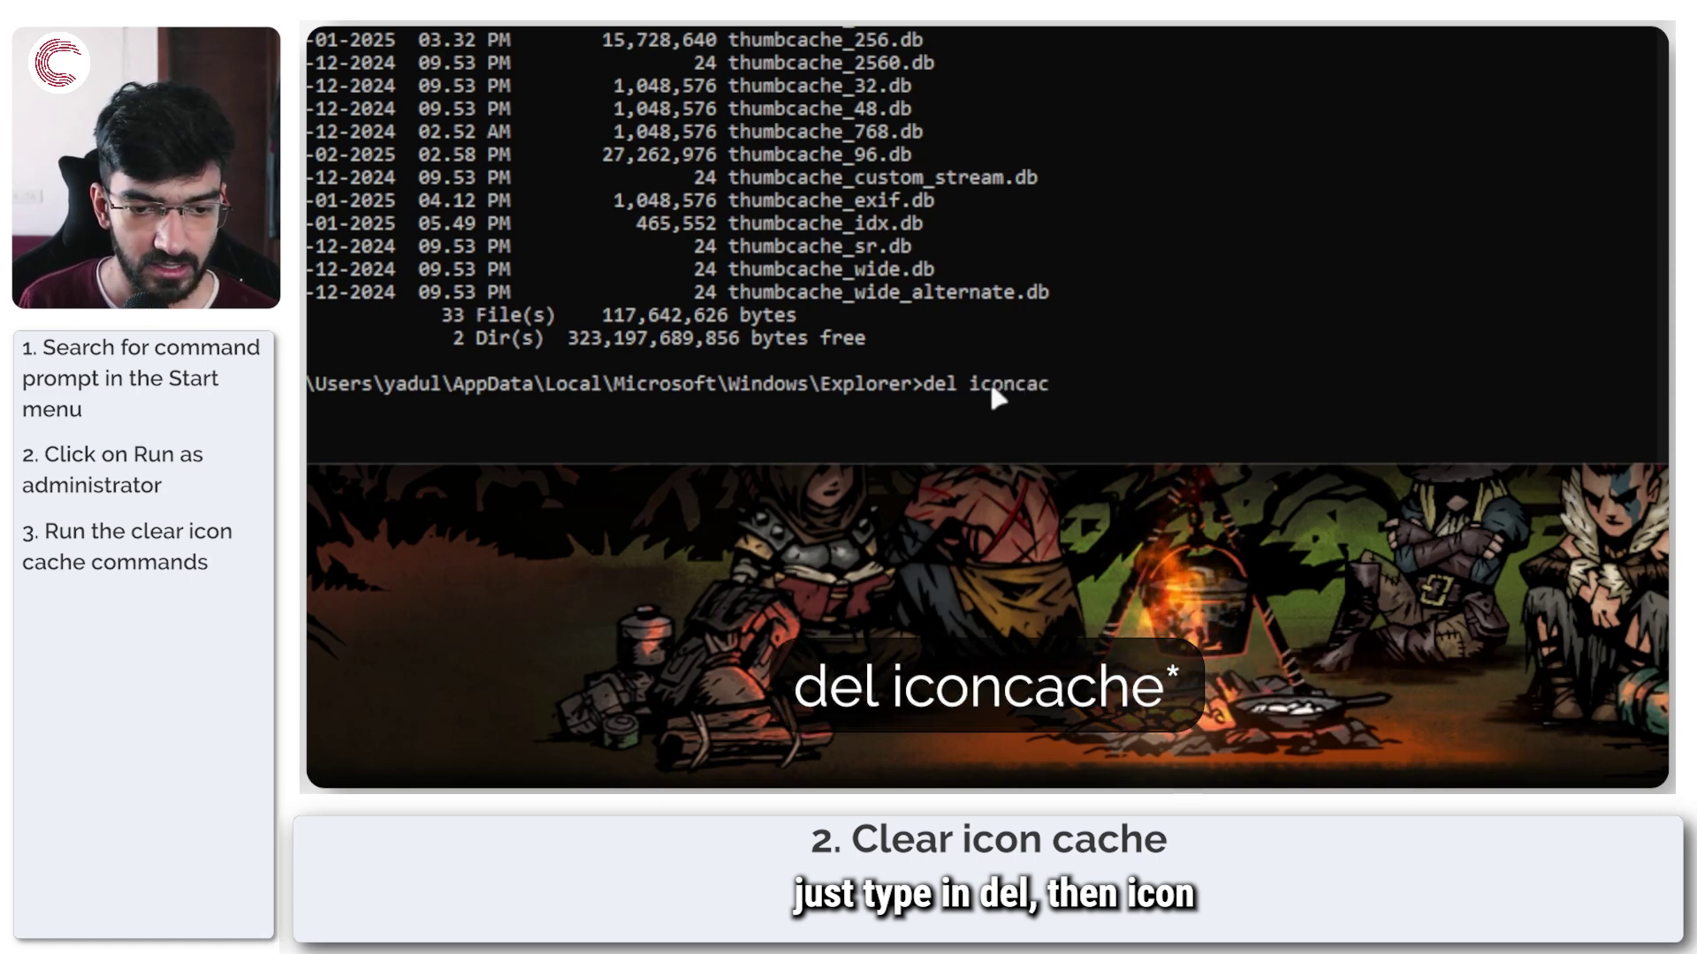
pyautogui.write('he*')
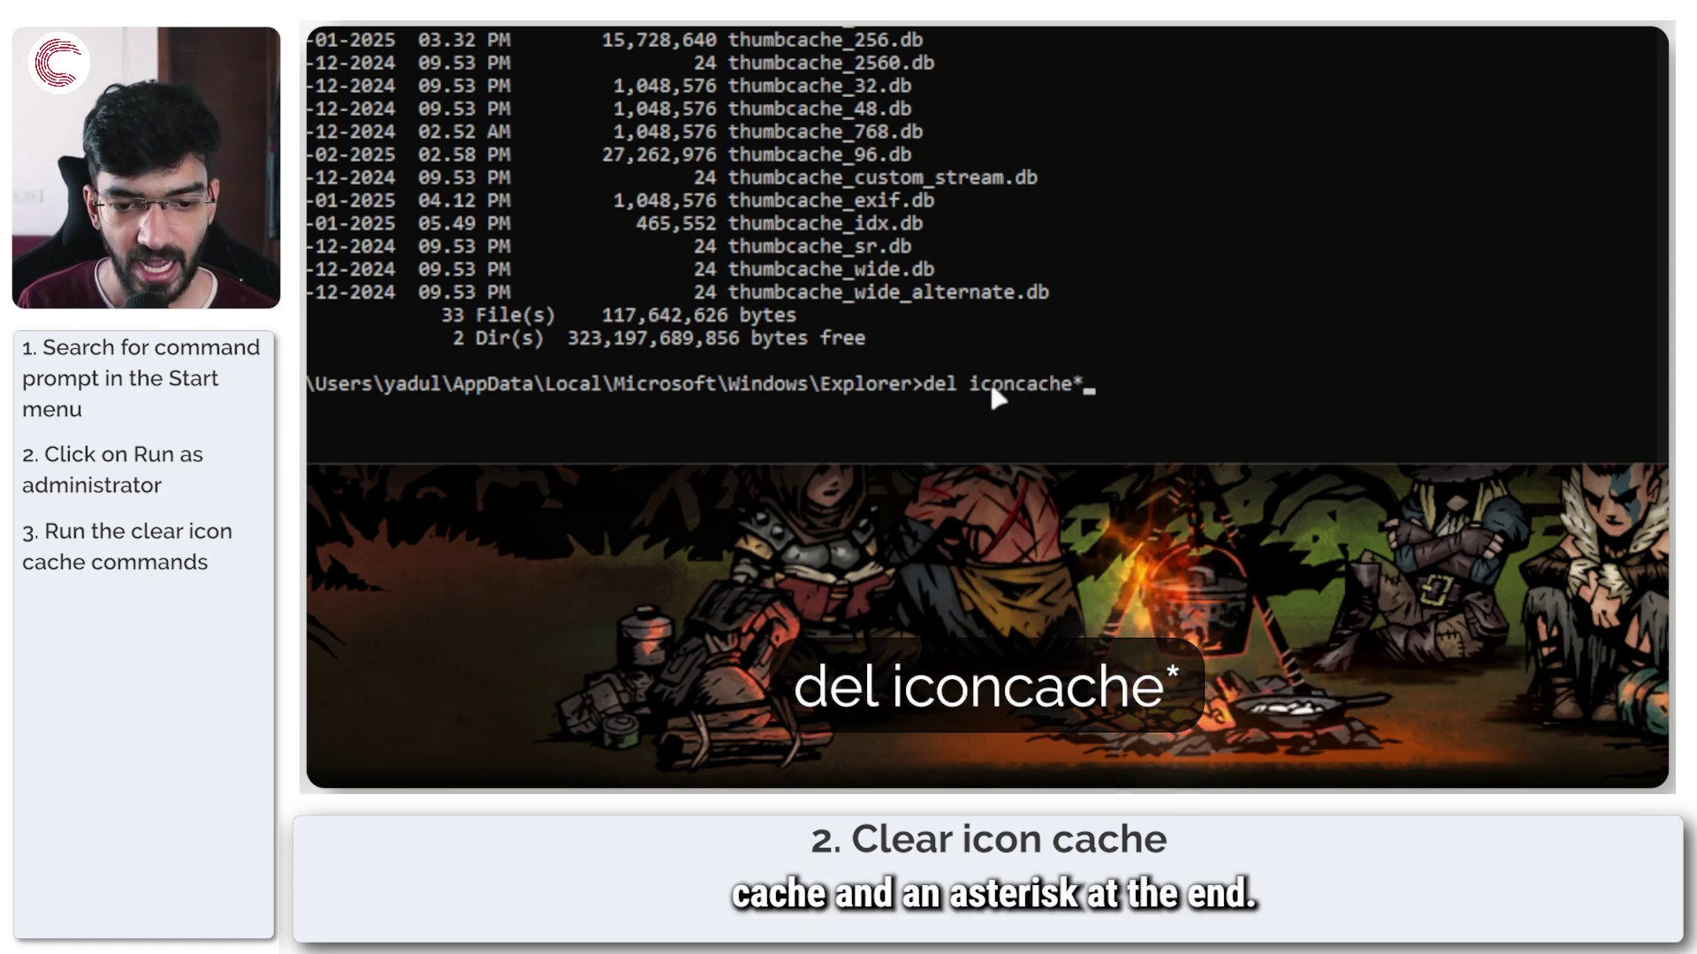